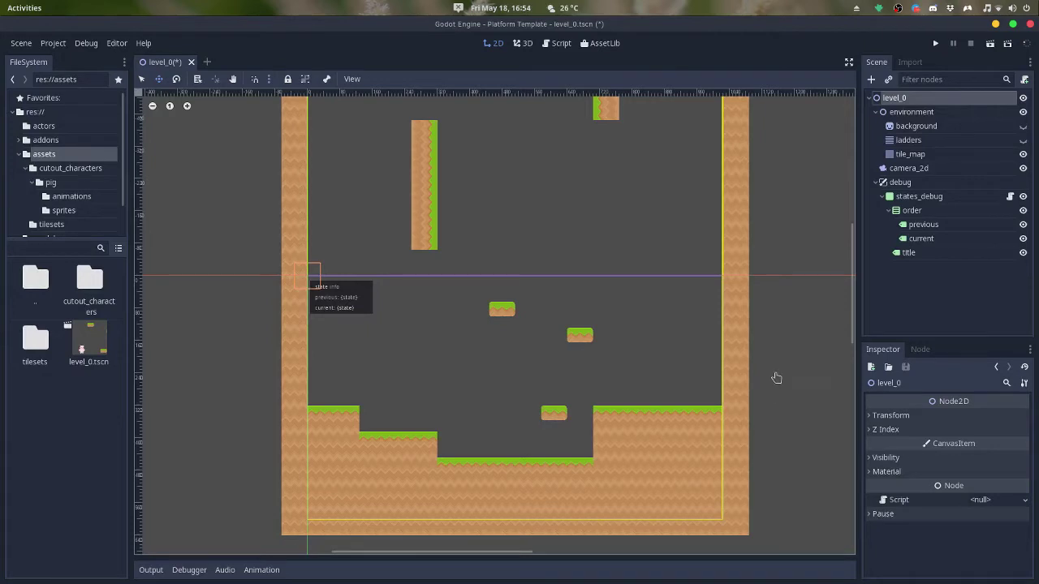
- Set the Pigdev Platform Actors plugin to Active in Project Settings' Plugins list
click(52, 43)
click(69, 63)
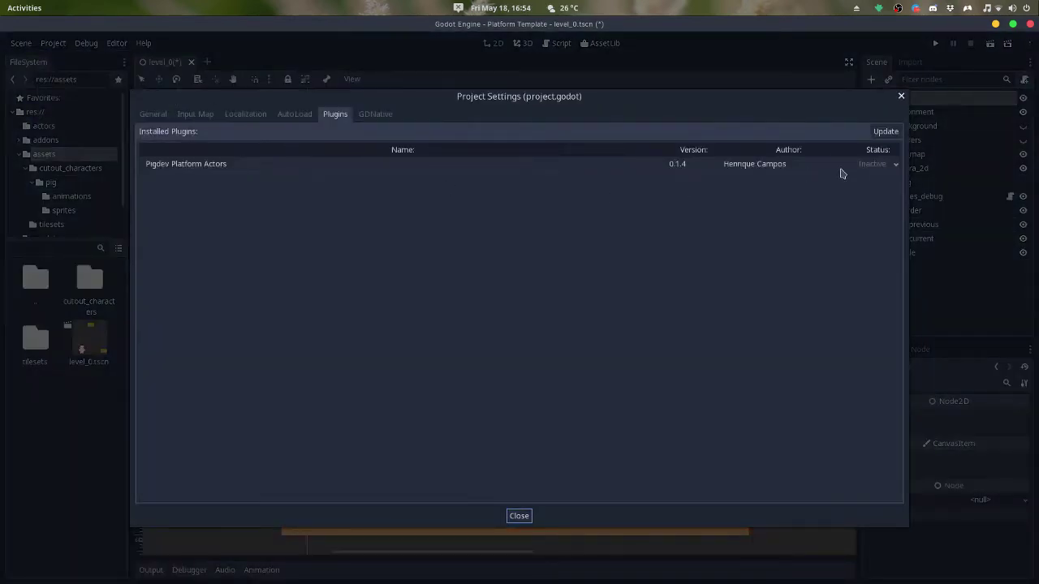
click(884, 165)
click(879, 193)
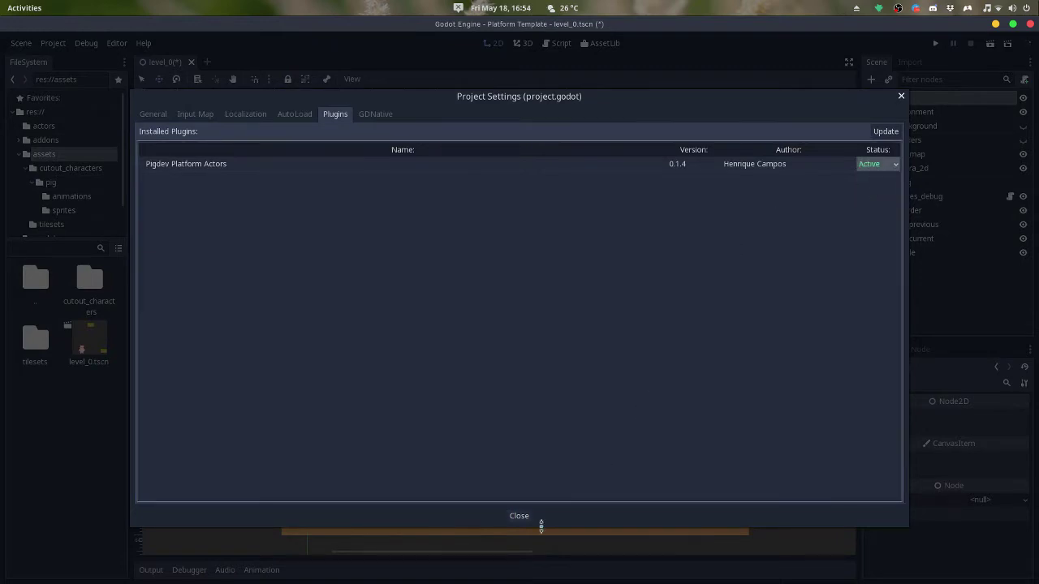
click(517, 519)
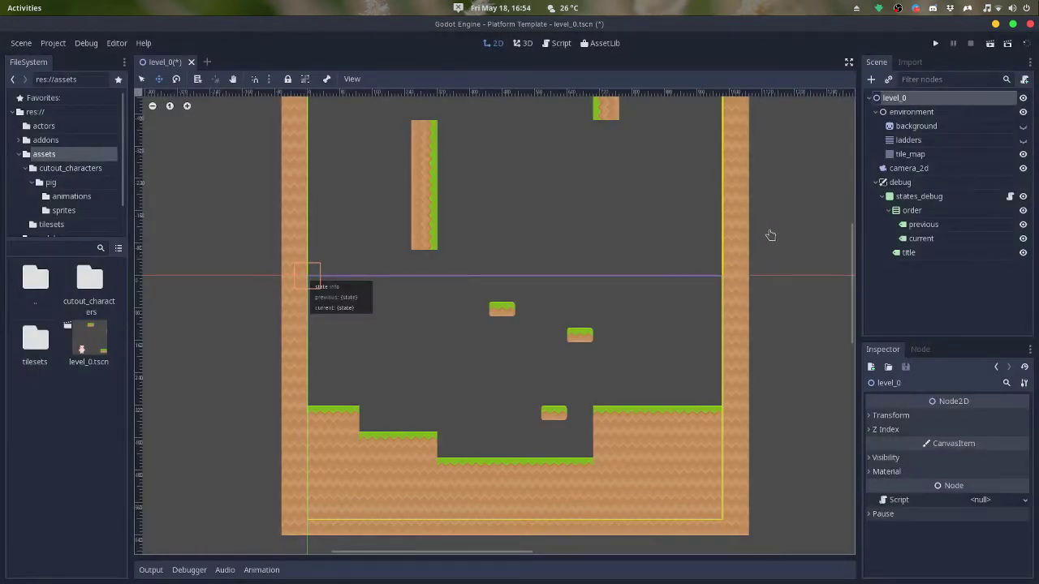
- Add a PlatformPlayer2D node to level_0, found by searching 'plat'
click(870, 79)
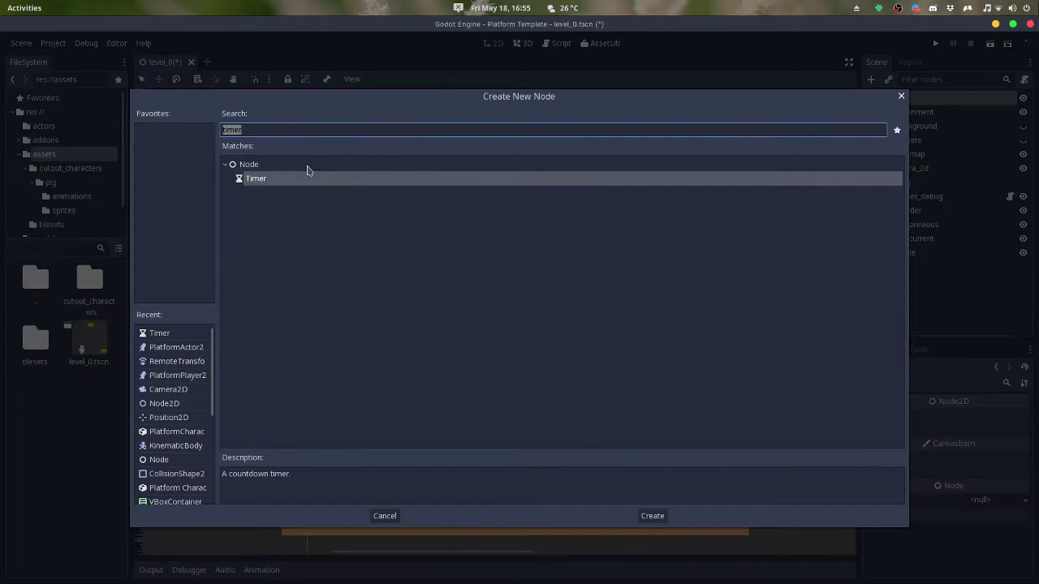
text(plat)
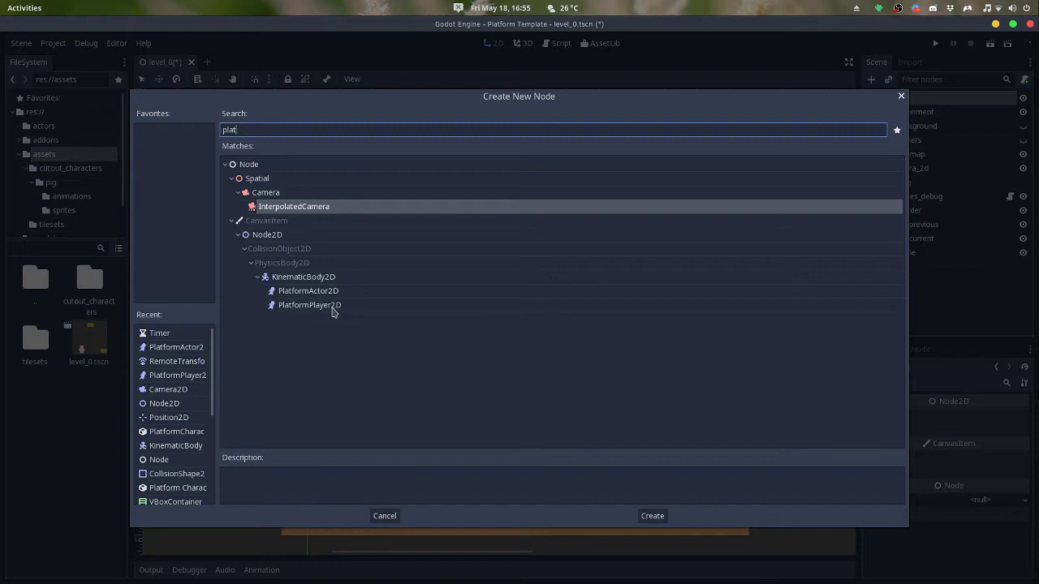
click(332, 309)
key(Escape)
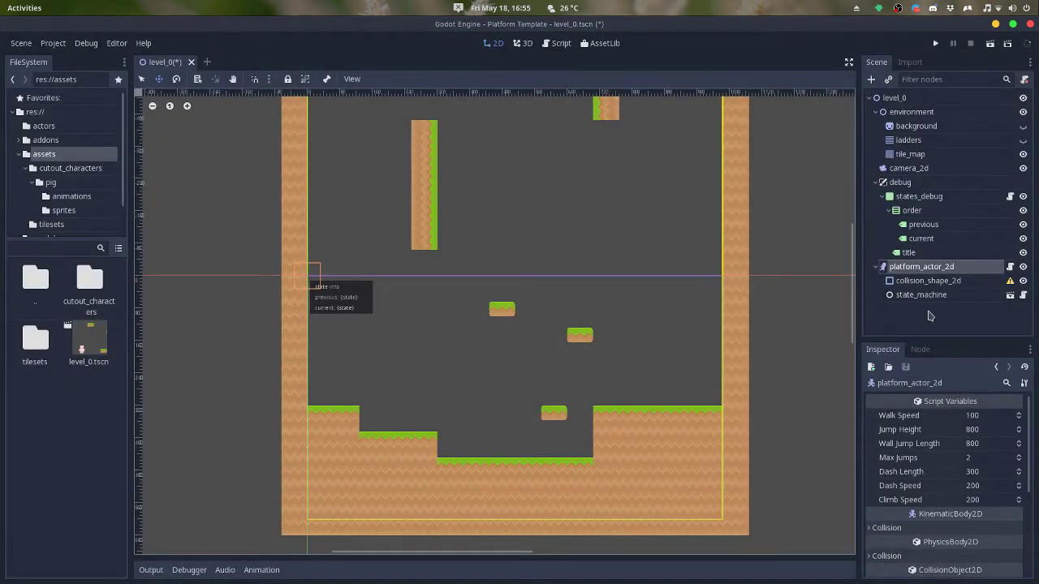
- Inspect collision_shape_2d and state_machine, then list platform_actor_2d's signals in the Node dock
click(935, 285)
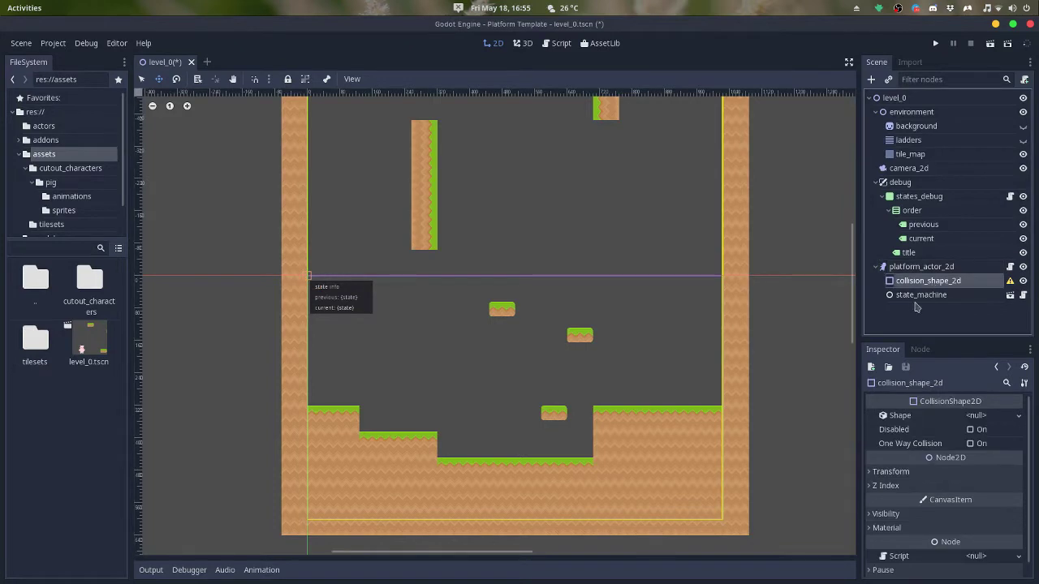
click(921, 299)
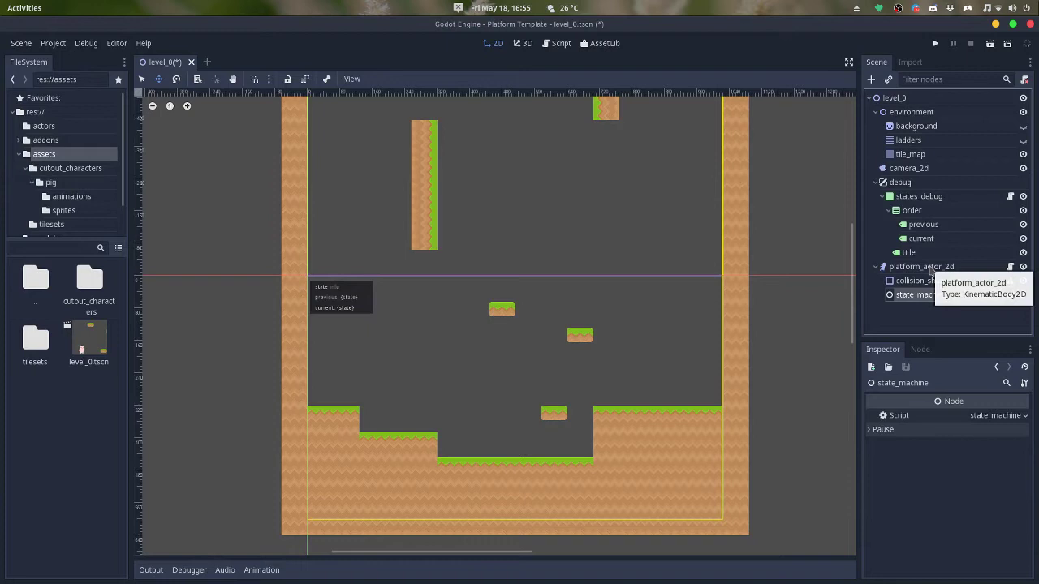
click(930, 268)
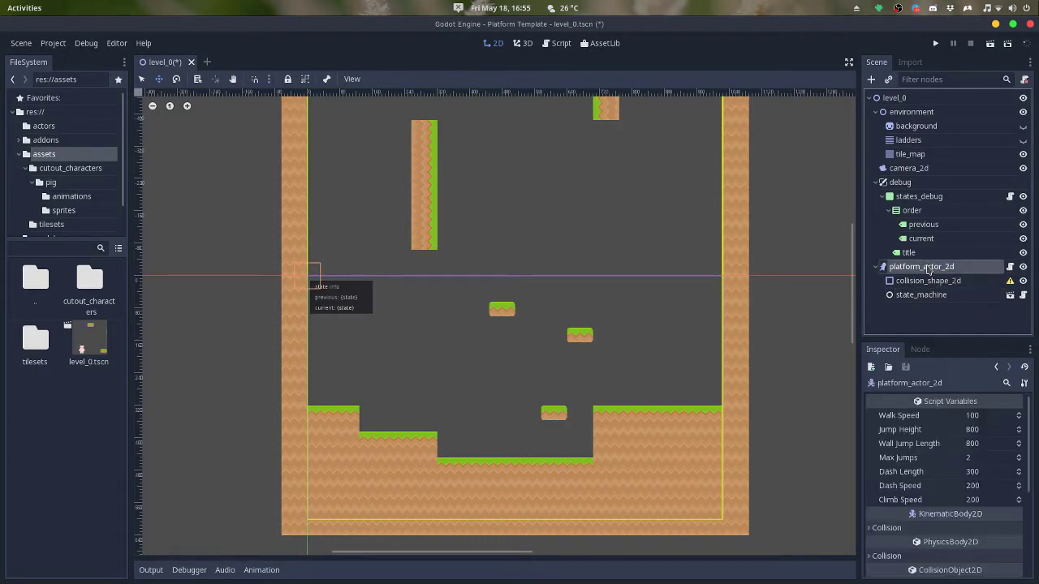
click(924, 351)
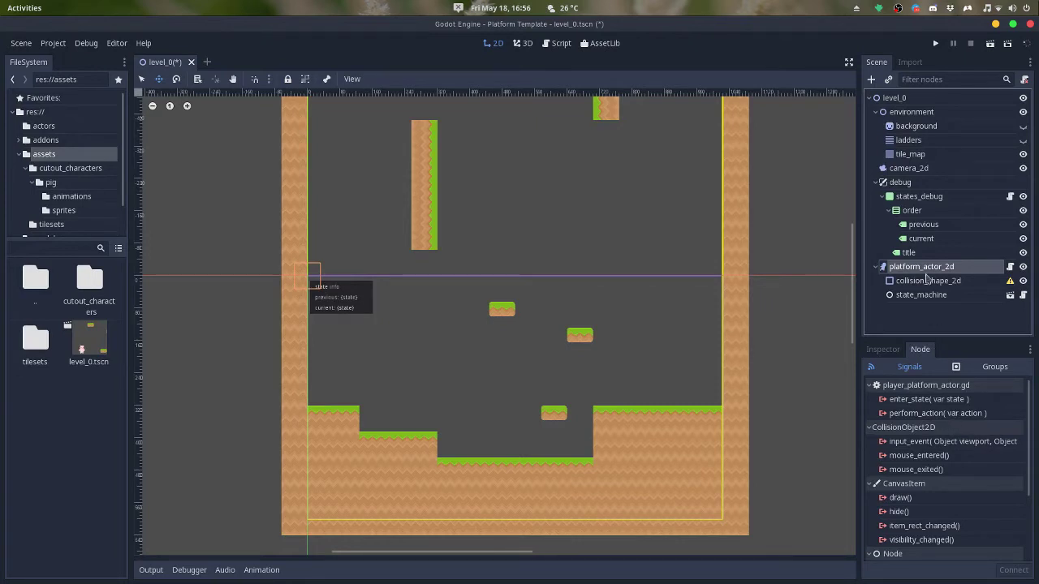
- Connect state_machine's state_changed signal to the states_debug node
click(922, 296)
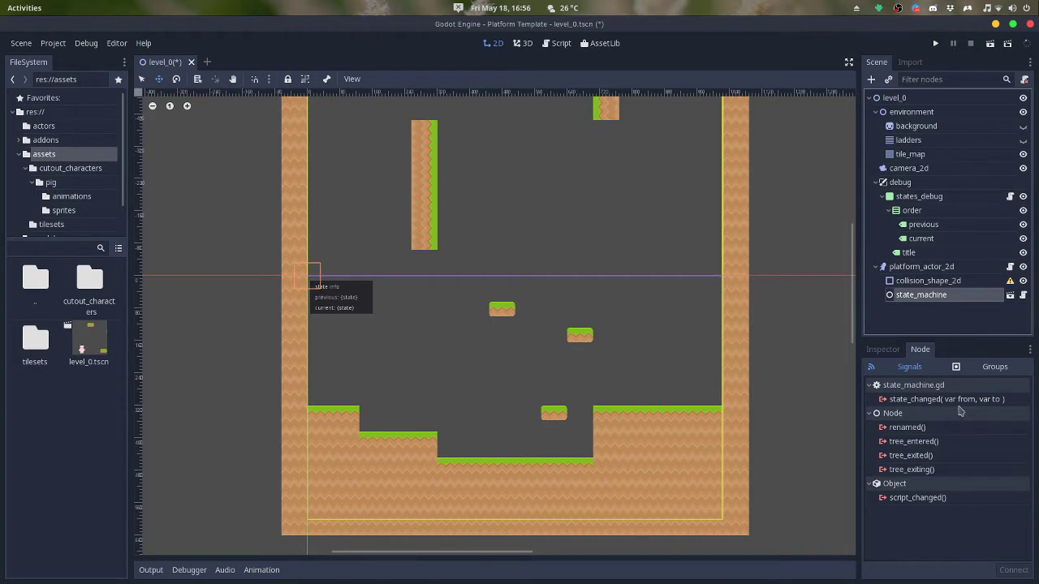
click(955, 400)
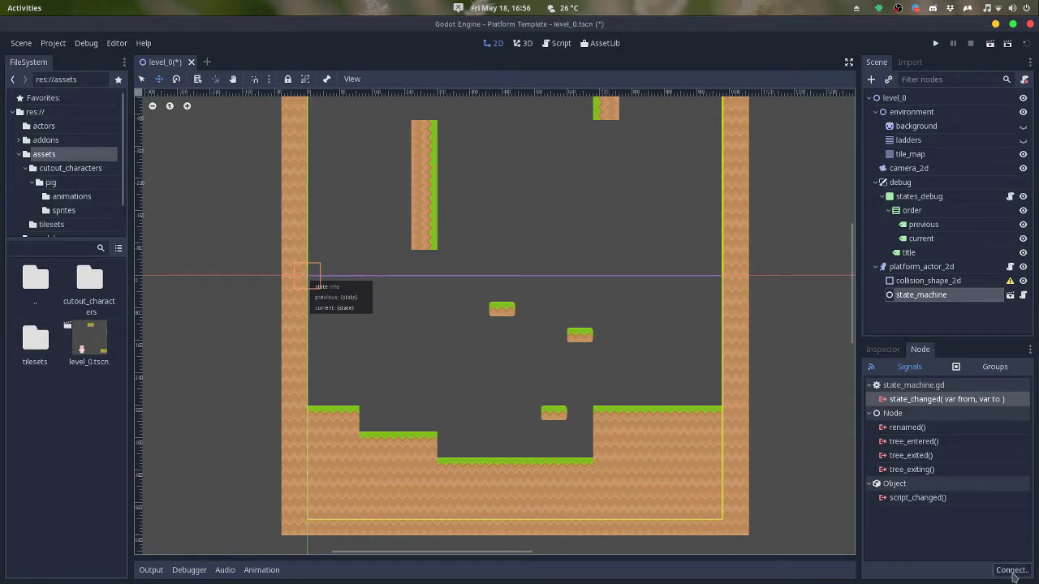
click(1012, 571)
click(213, 230)
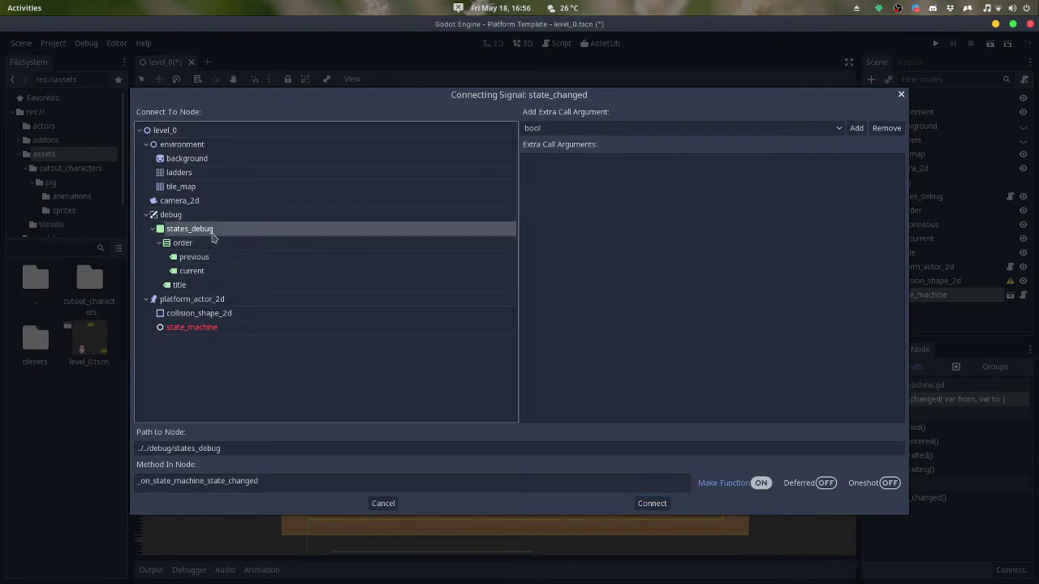
click(652, 504)
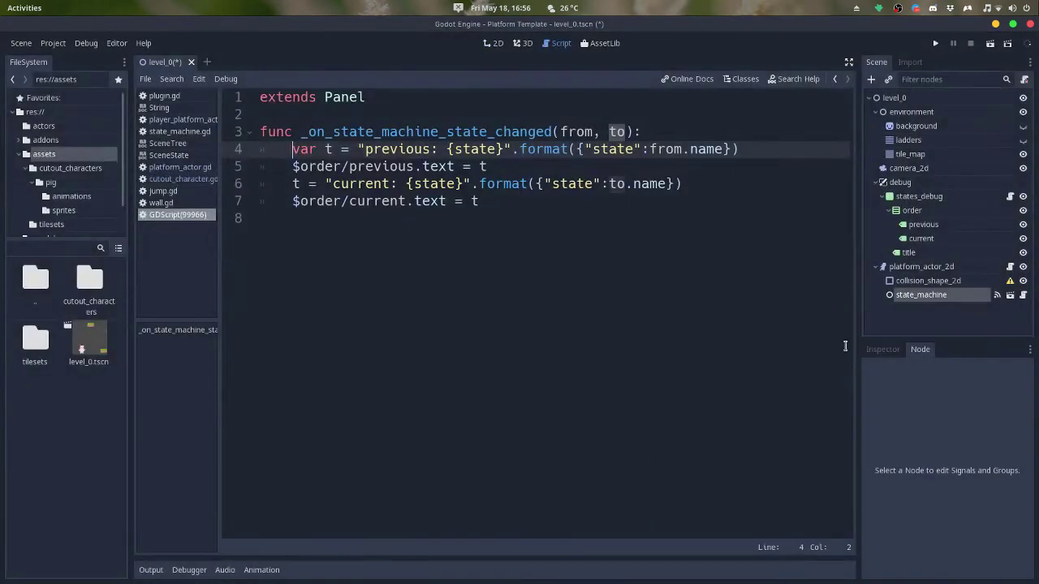
click(936, 267)
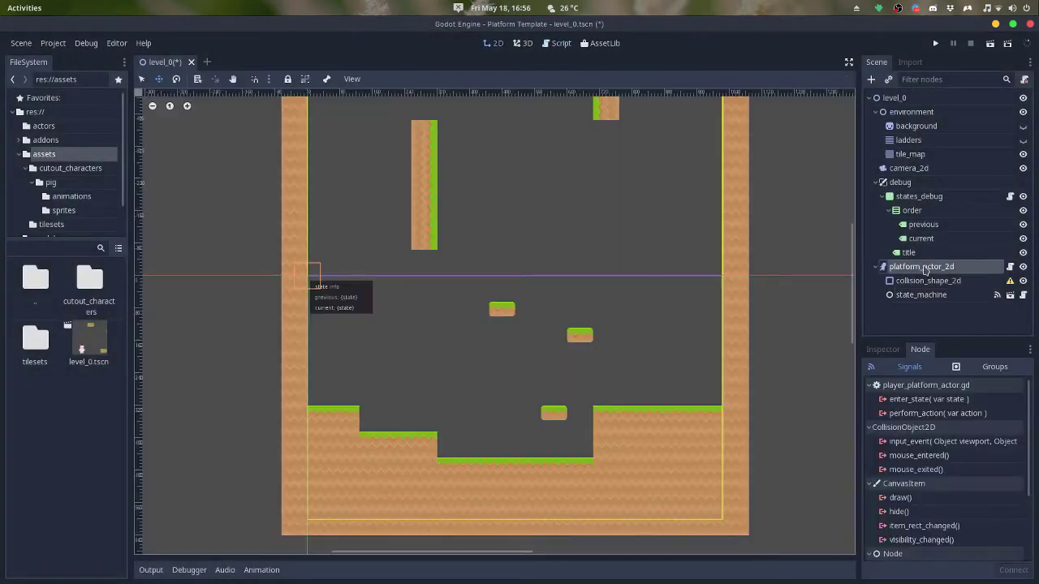
- Instance pig_character.tscn from cutout_characters/pig under platform_actor_2d
click(899, 349)
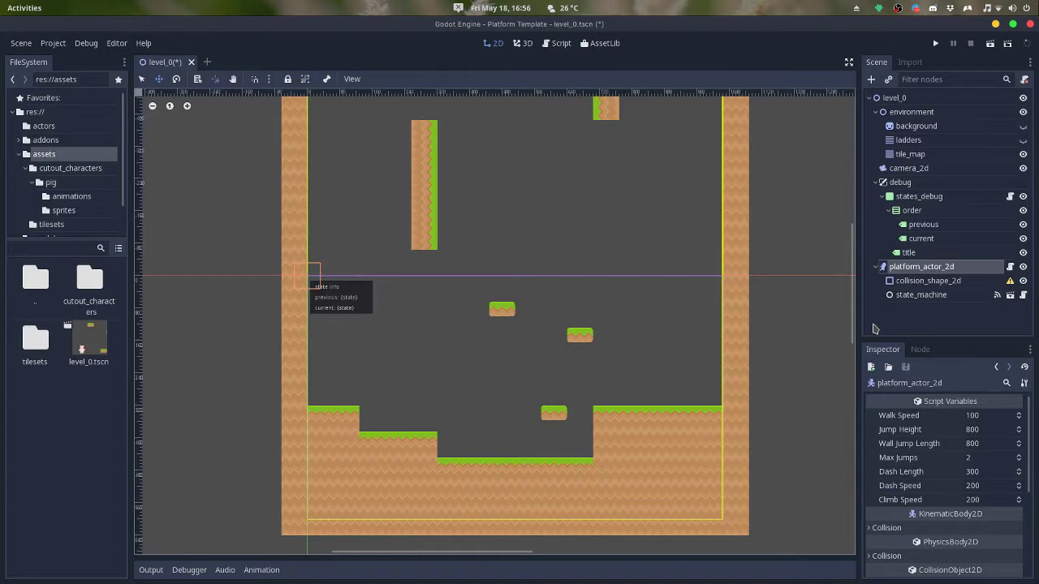
double_click(91, 280)
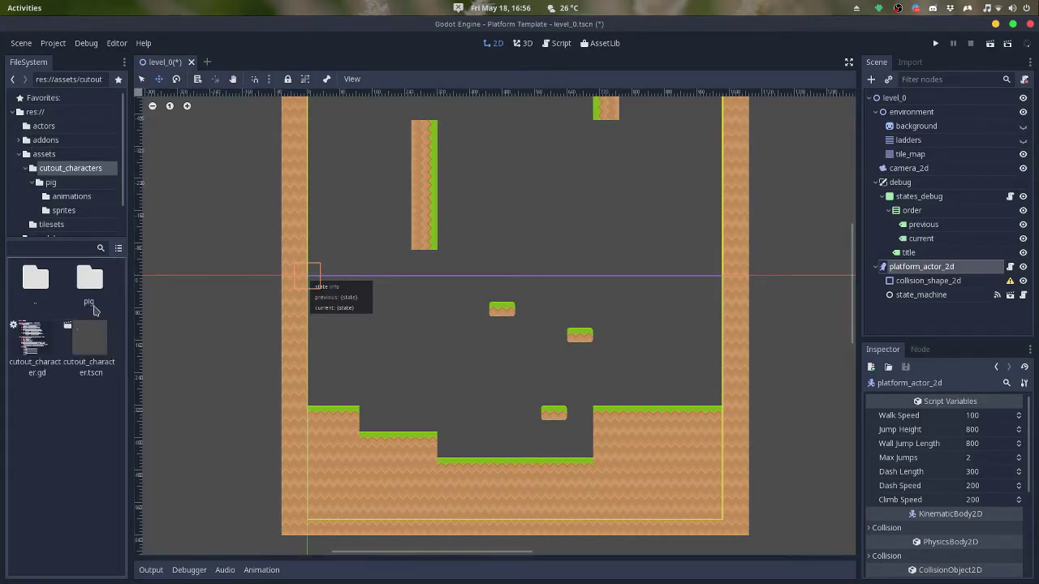
double_click(91, 300)
right_click(91, 357)
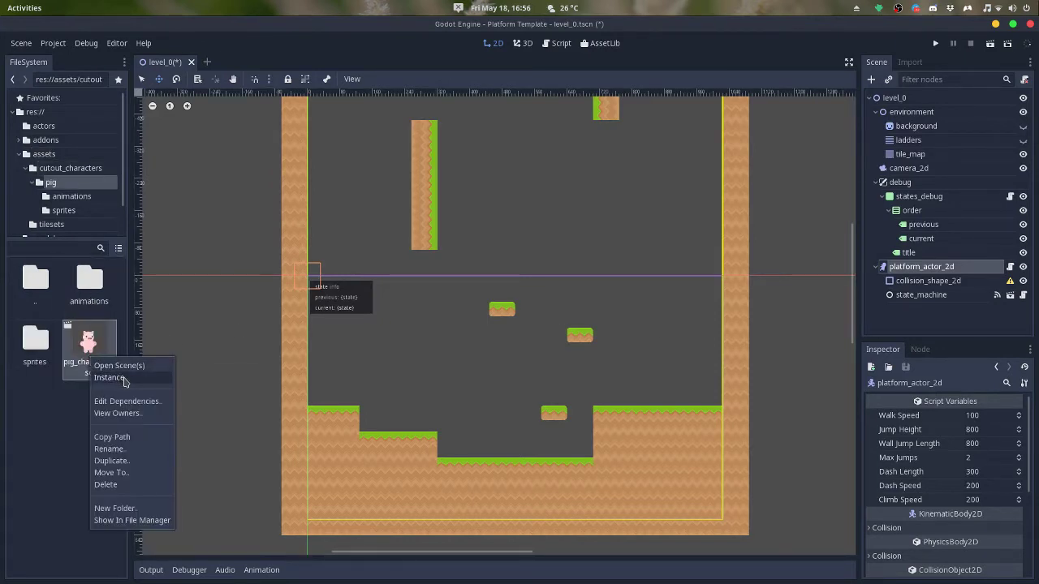
click(109, 377)
- Drag platform_actor_2d down so the pig stands on the level floor
click(918, 268)
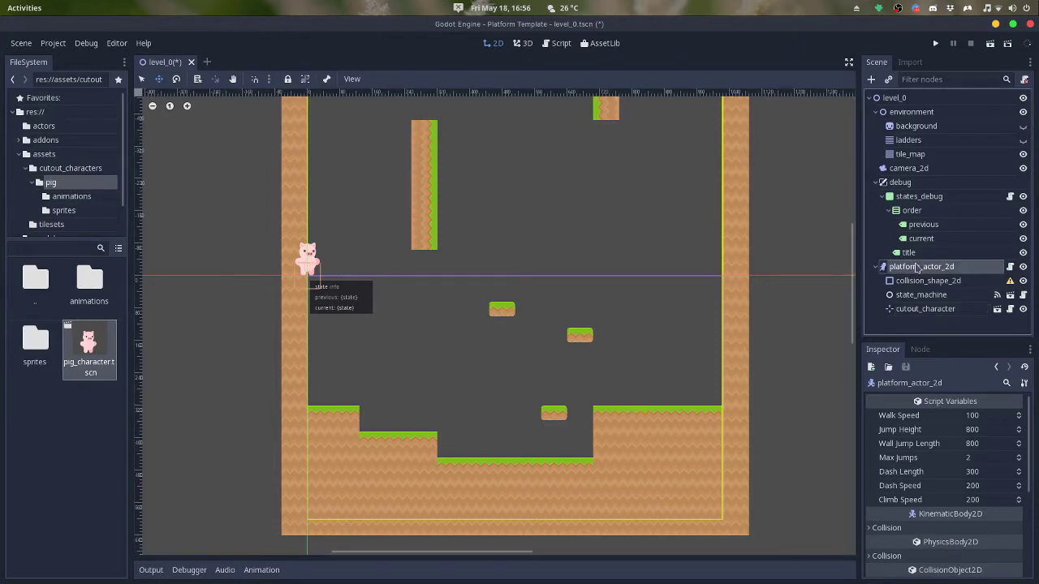
drag(313, 285, 507, 428)
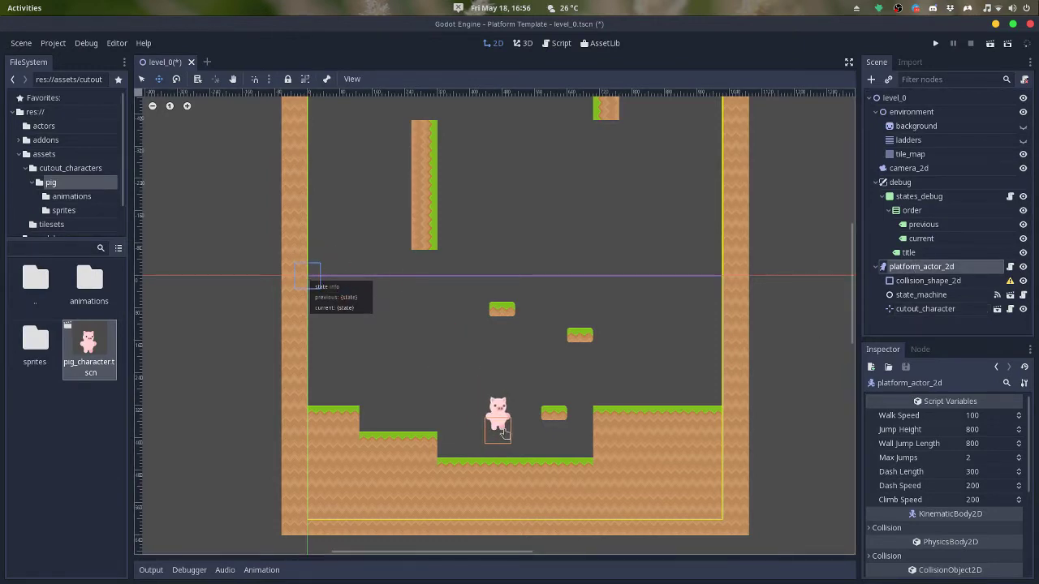
middle_drag(589, 389, 551, 290)
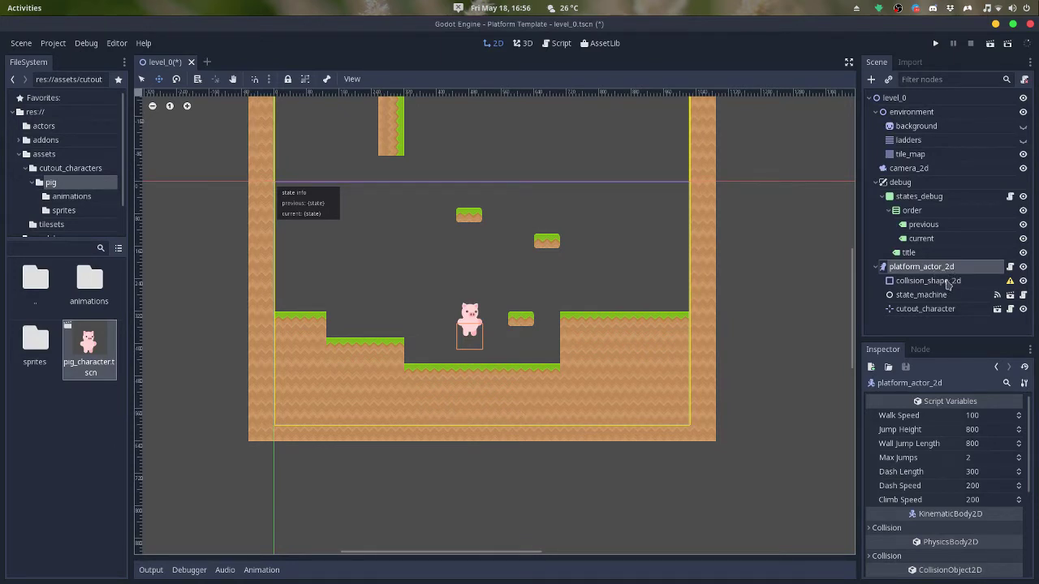
- Connect platform_actor_2d's perform_action signal to cutout_character, renaming the handler with 'character'
click(920, 349)
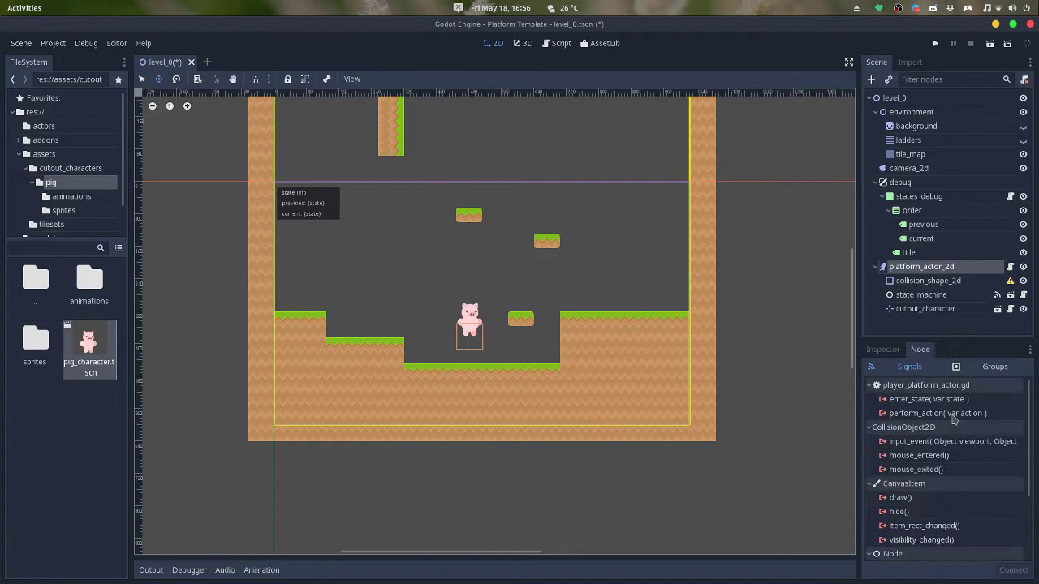
click(938, 413)
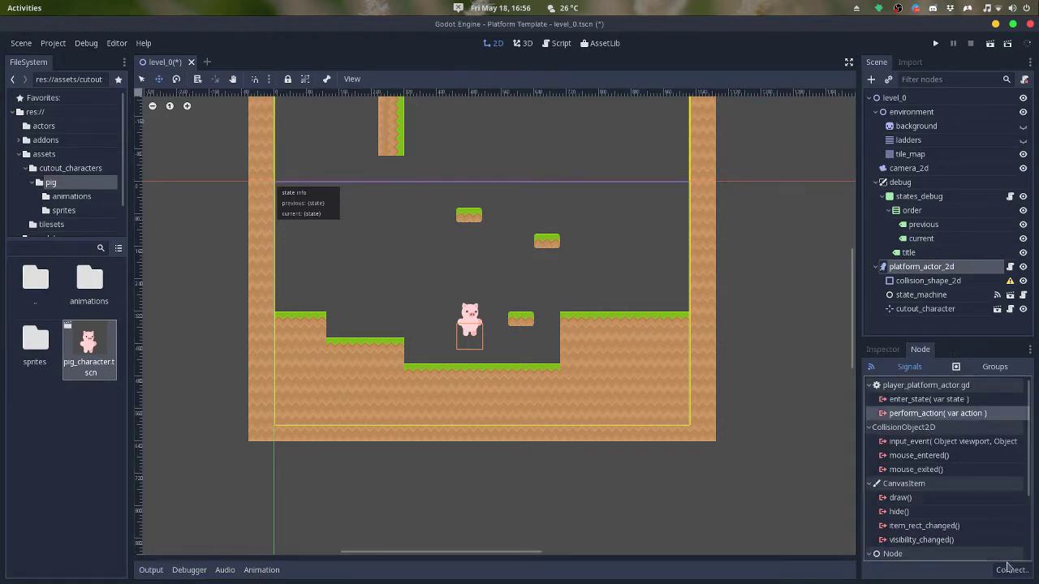
click(1011, 569)
click(213, 342)
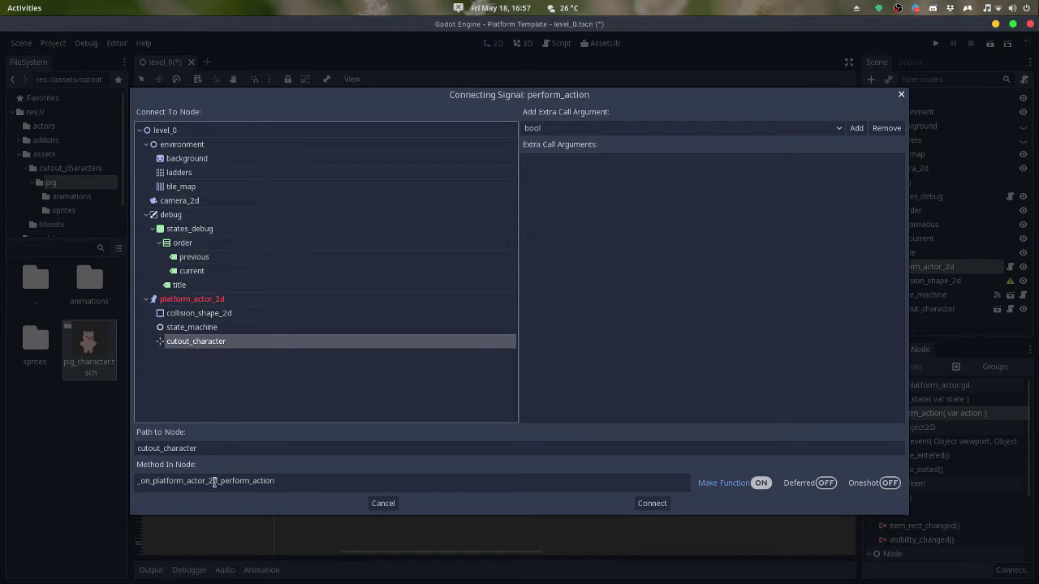
drag(217, 482, 159, 484)
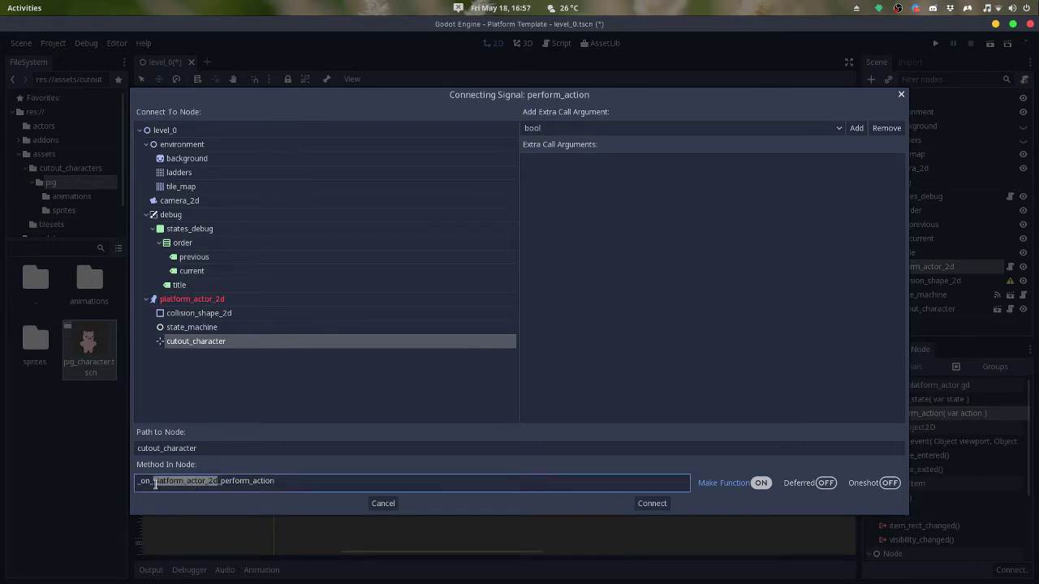
text(character)
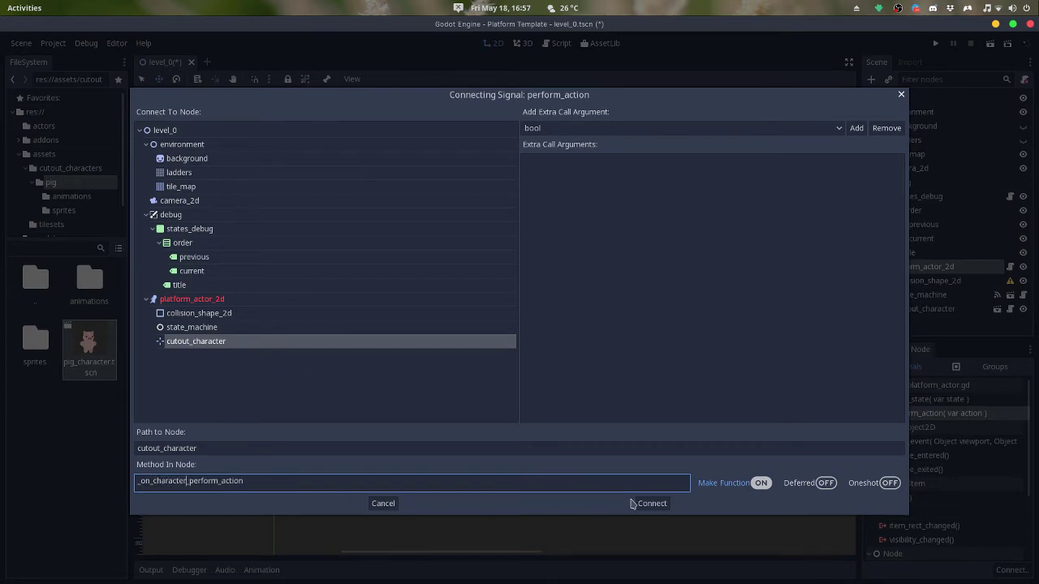
click(637, 503)
- Review the handler's match block, where the idle action plays the idle animation
click(534, 270)
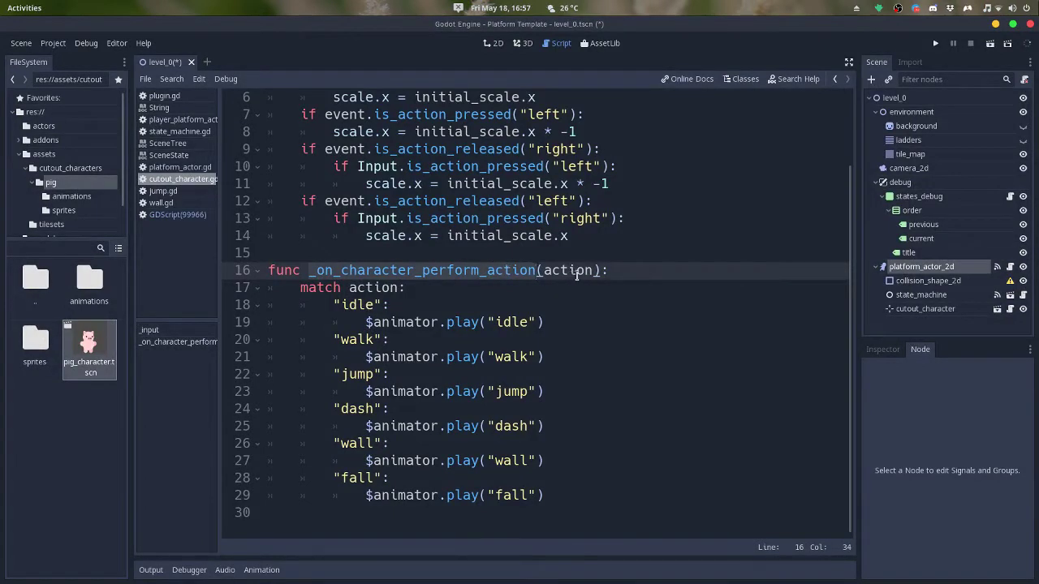
click(565, 273)
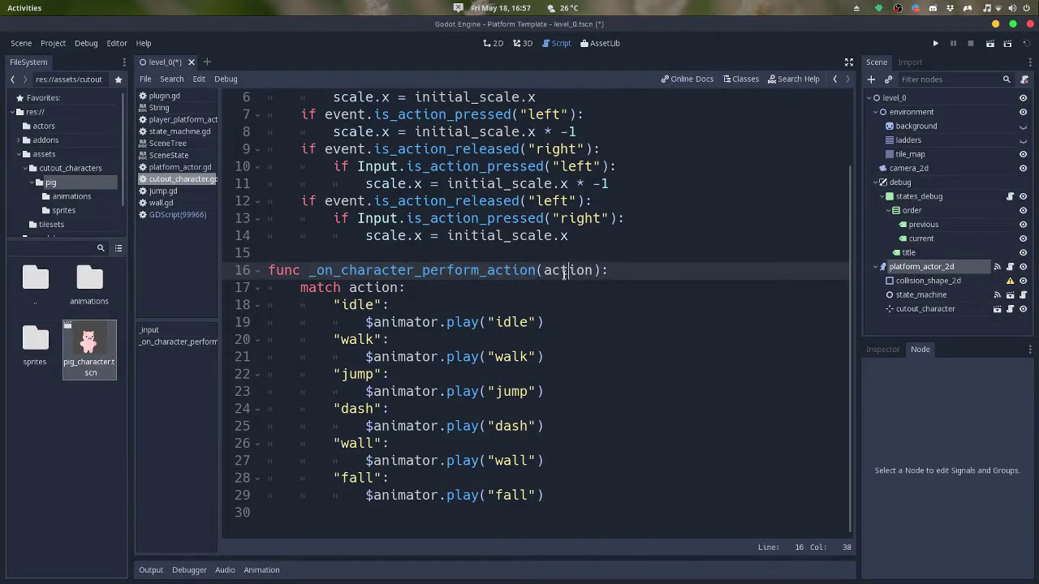
double_click(357, 303)
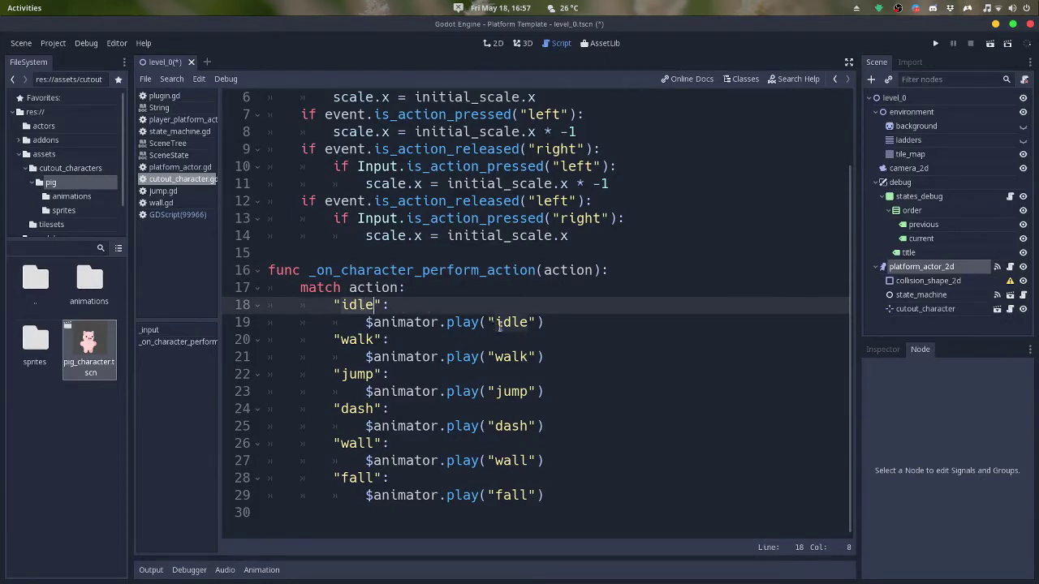
double_click(370, 289)
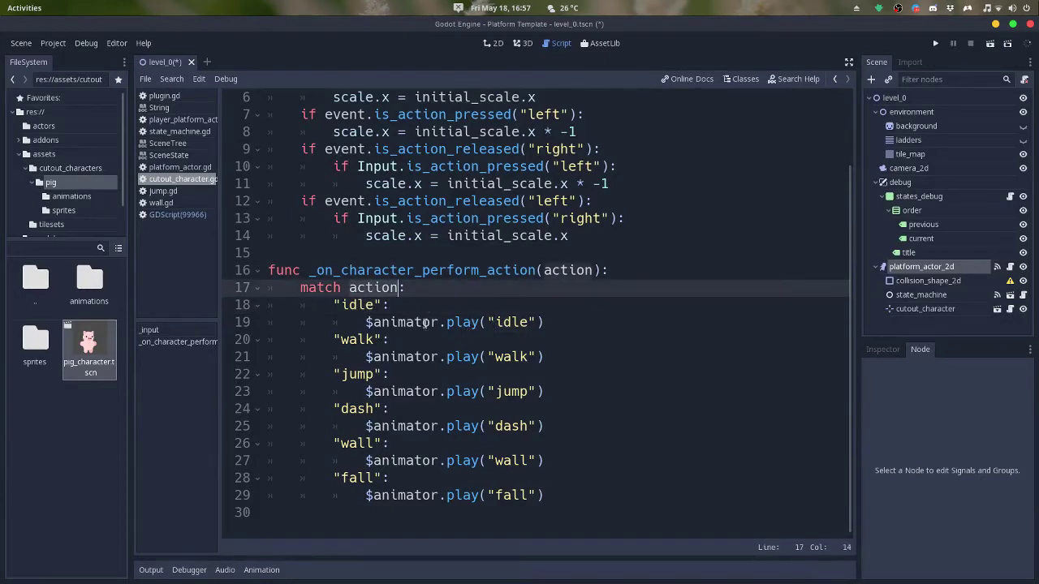
double_click(350, 305)
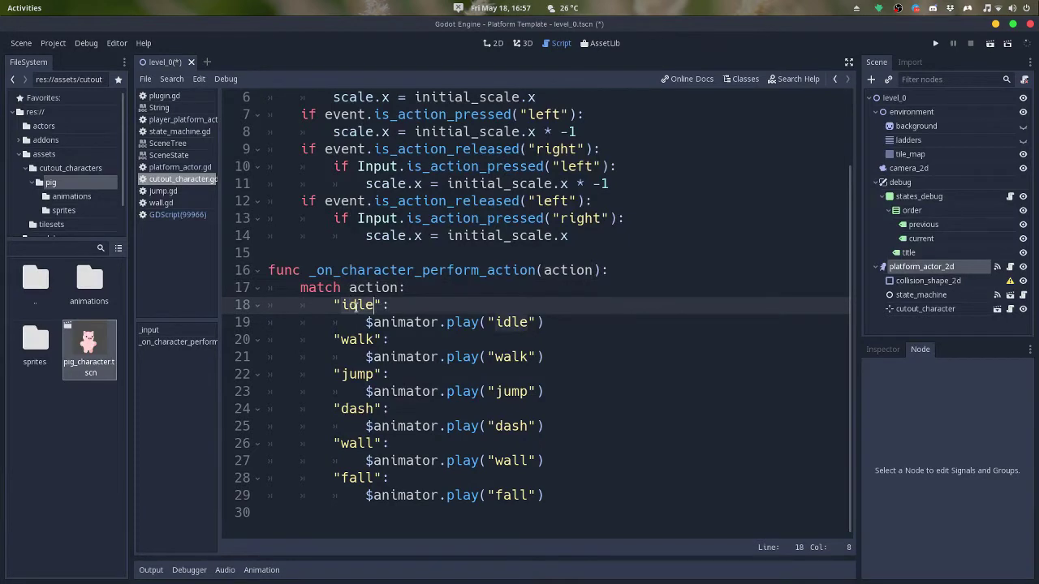
double_click(510, 323)
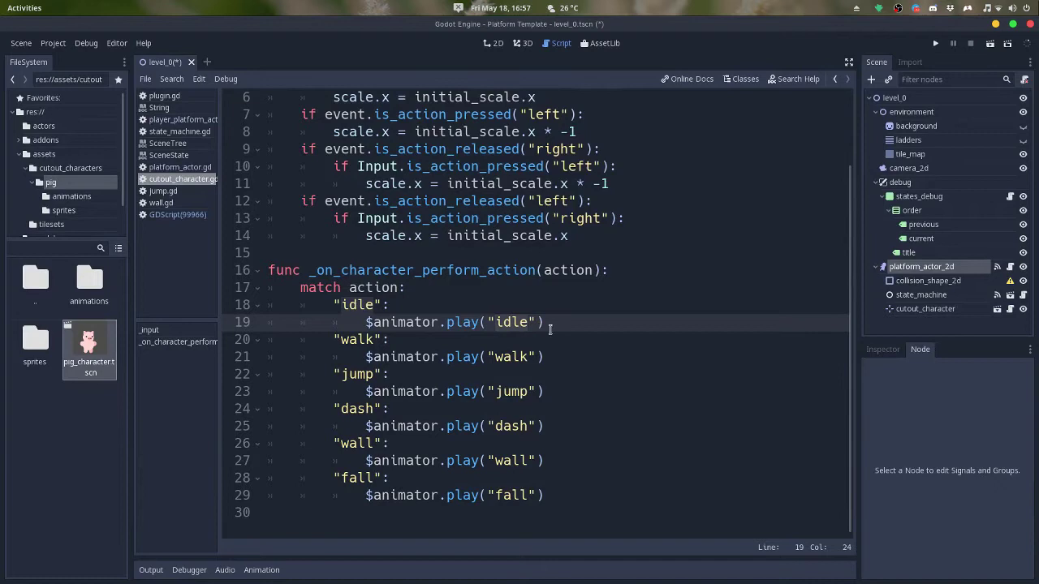
click(920, 267)
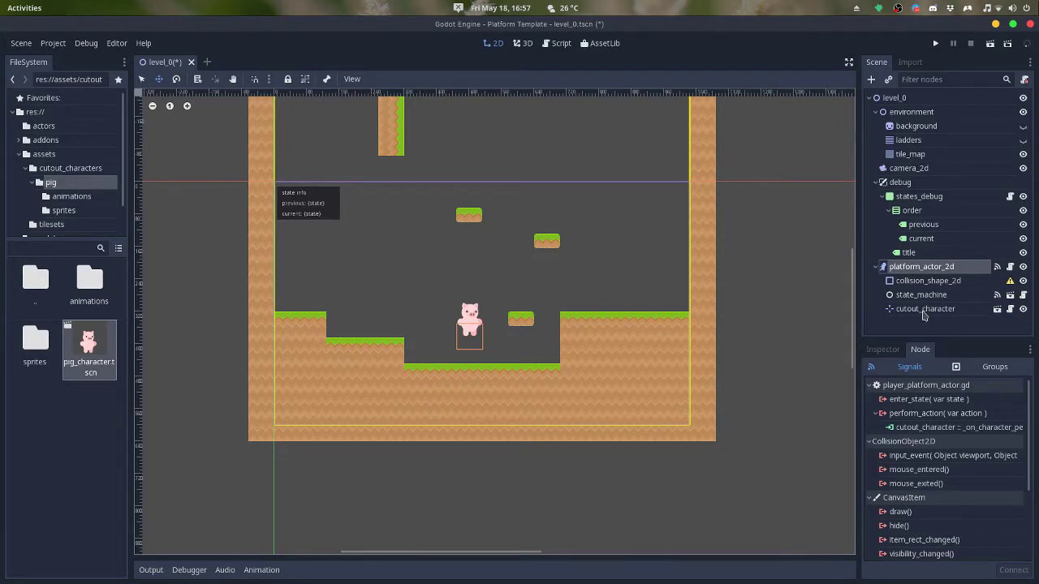
- Give collision_shape_2d a new RectangleShape2D resized around the pig's lower body
click(923, 312)
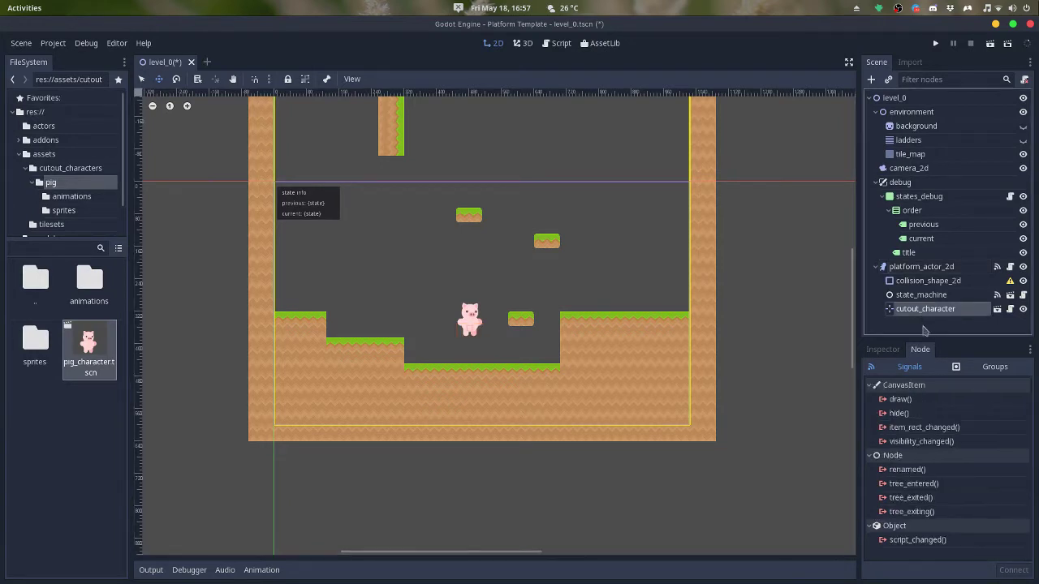
click(912, 269)
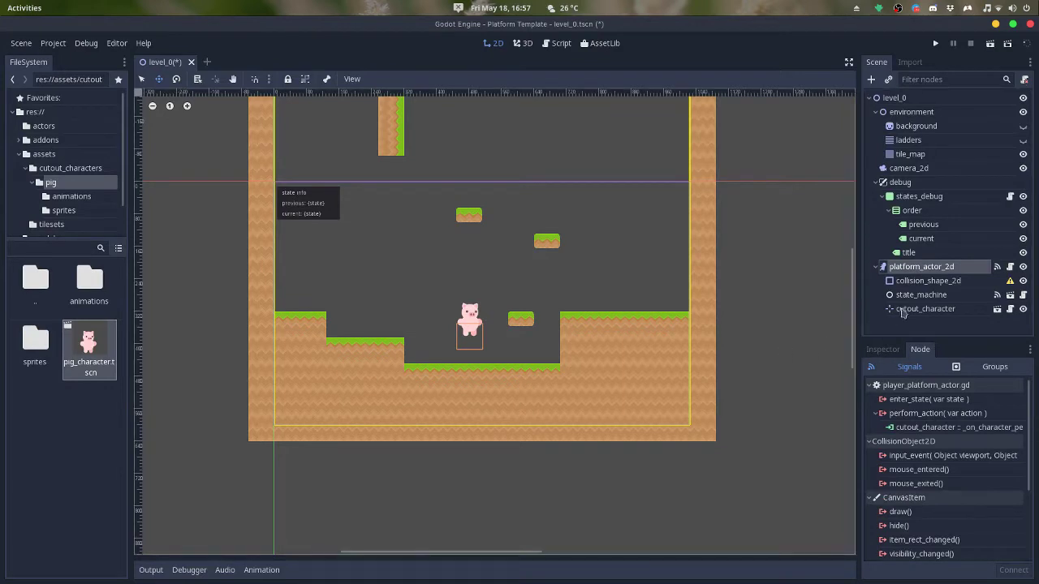
click(921, 282)
click(883, 349)
click(992, 415)
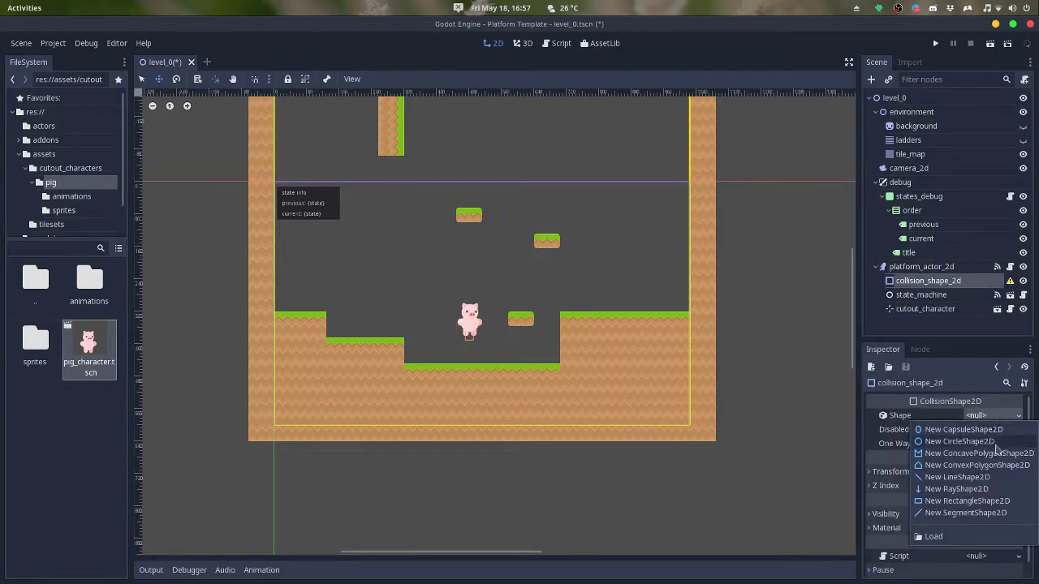
click(977, 503)
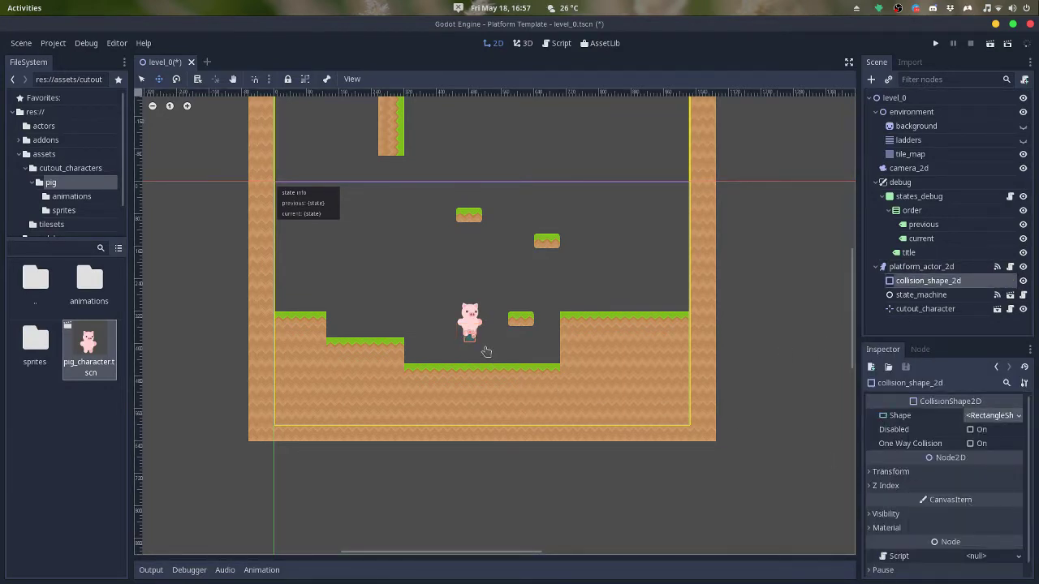
drag(476, 341, 470, 335)
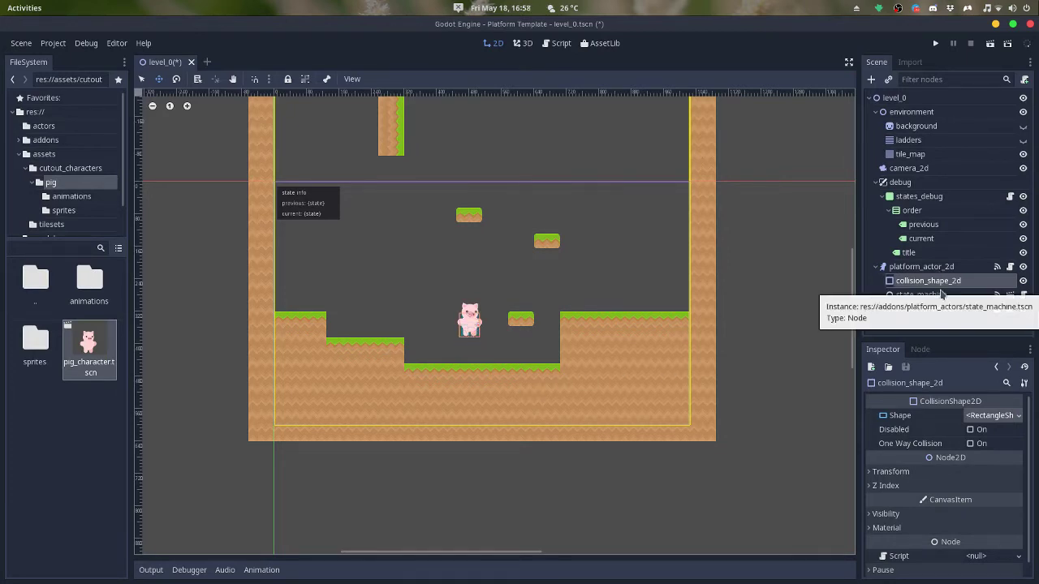
- Set platform_actor_2d's Walk Speed, Wall Jump Length and Climb Speed to 400
click(933, 267)
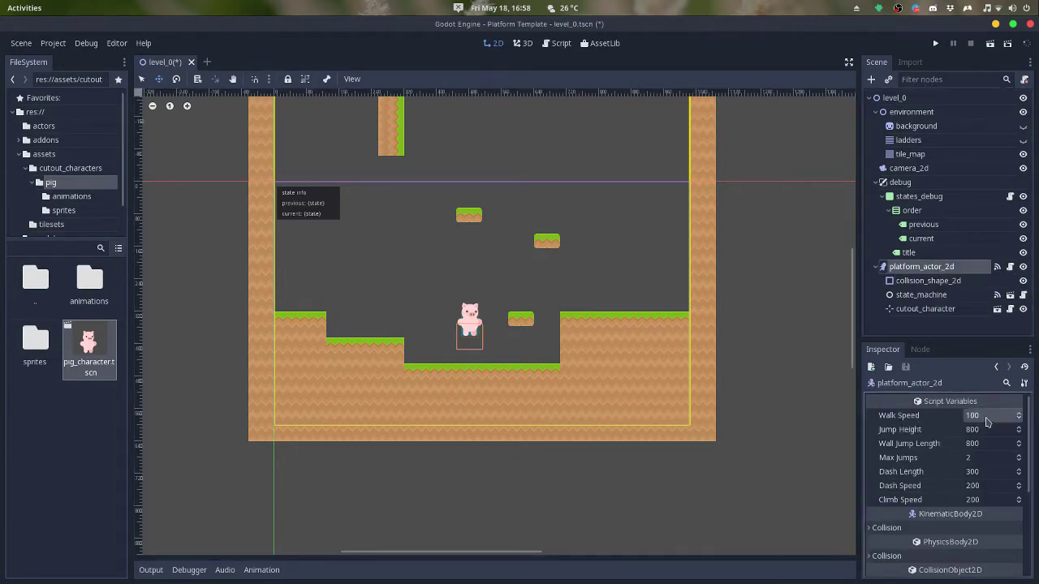
click(986, 417)
key(Return)
click(984, 445)
key(Return)
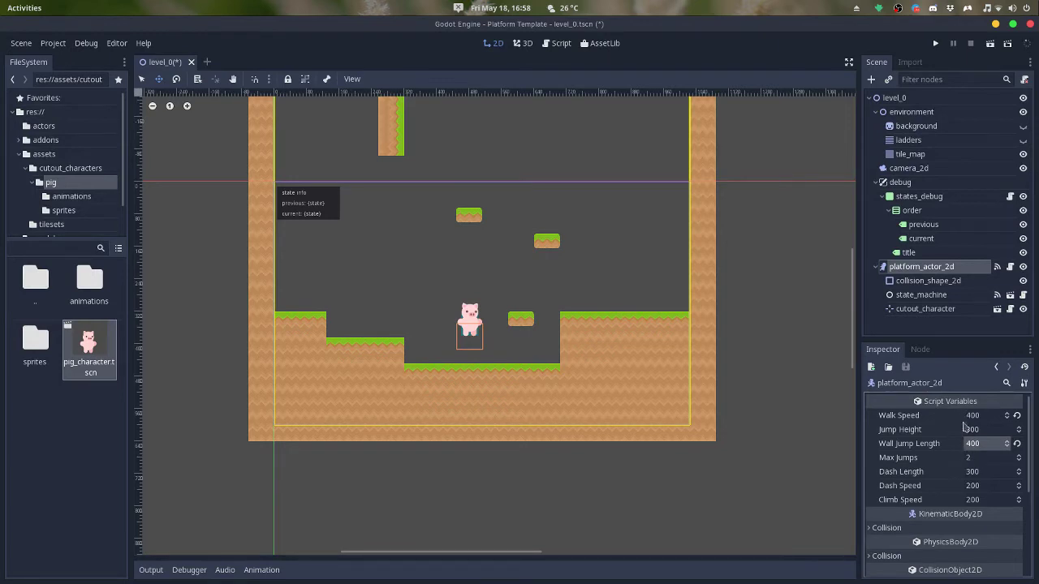
click(979, 499)
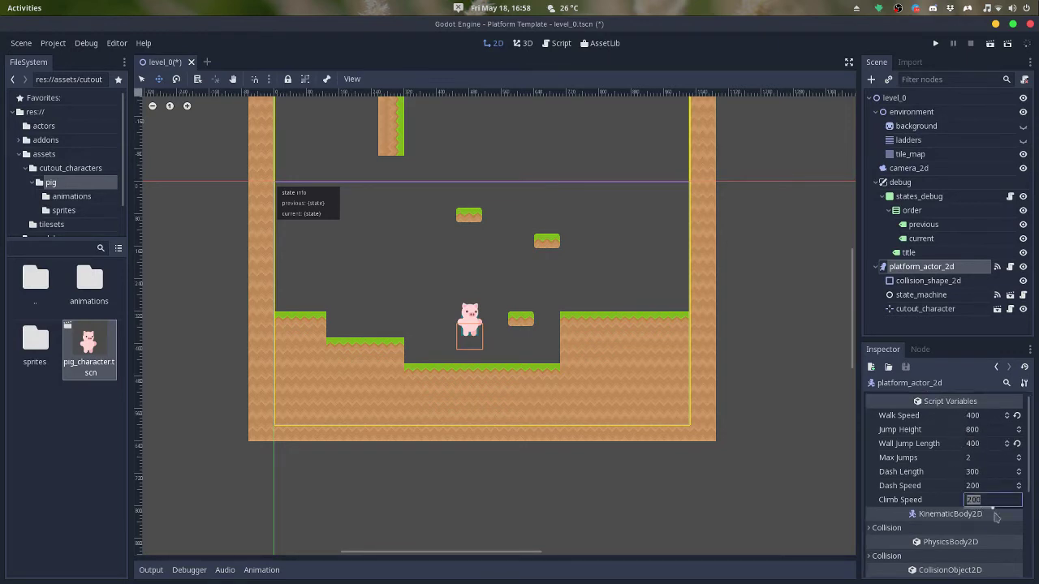
key(Return)
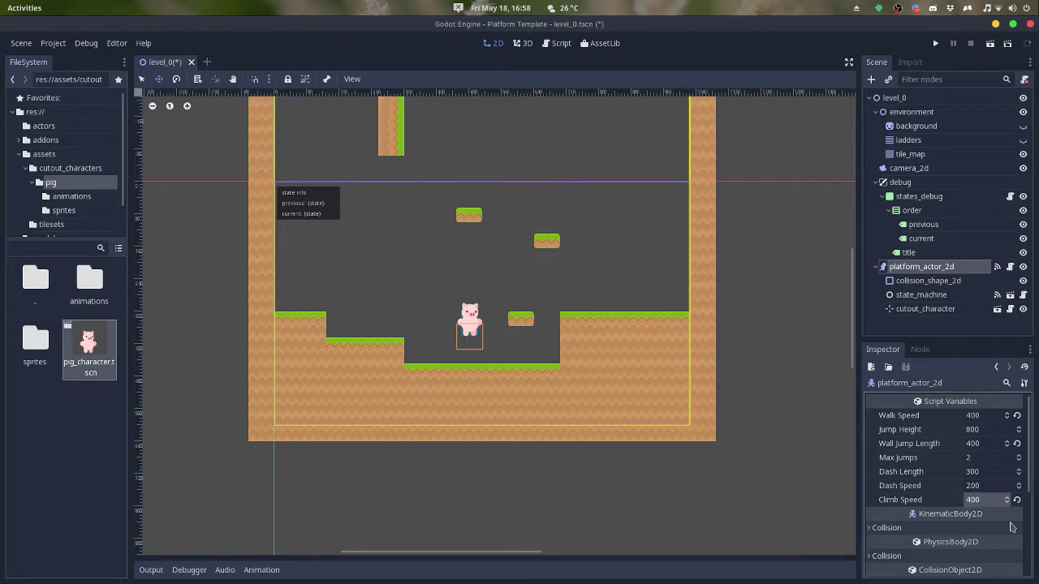
- Set Dash Speed to 600 after first trying 500
click(980, 486)
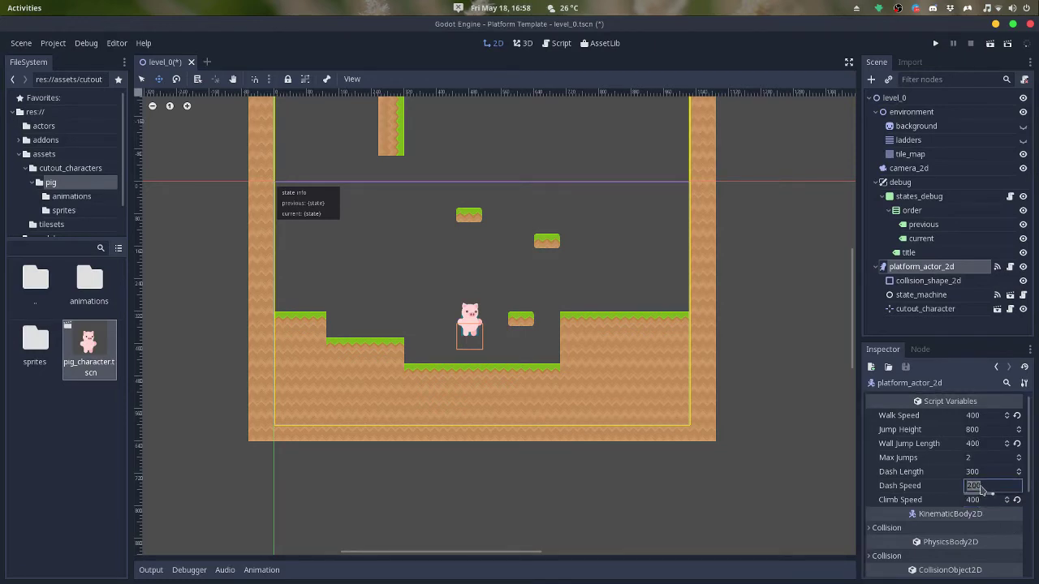
text(500)
key(Return)
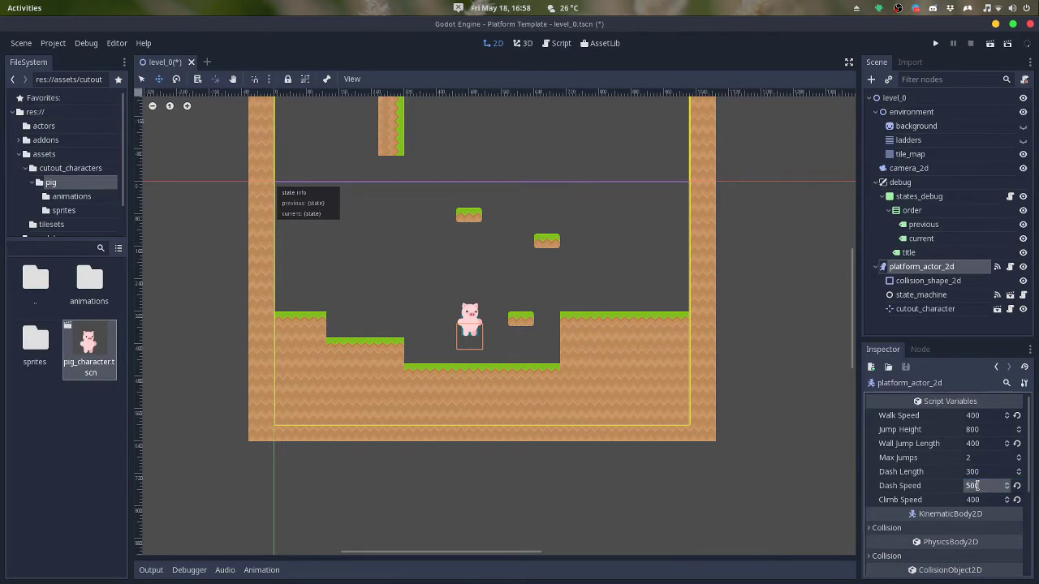
click(977, 486)
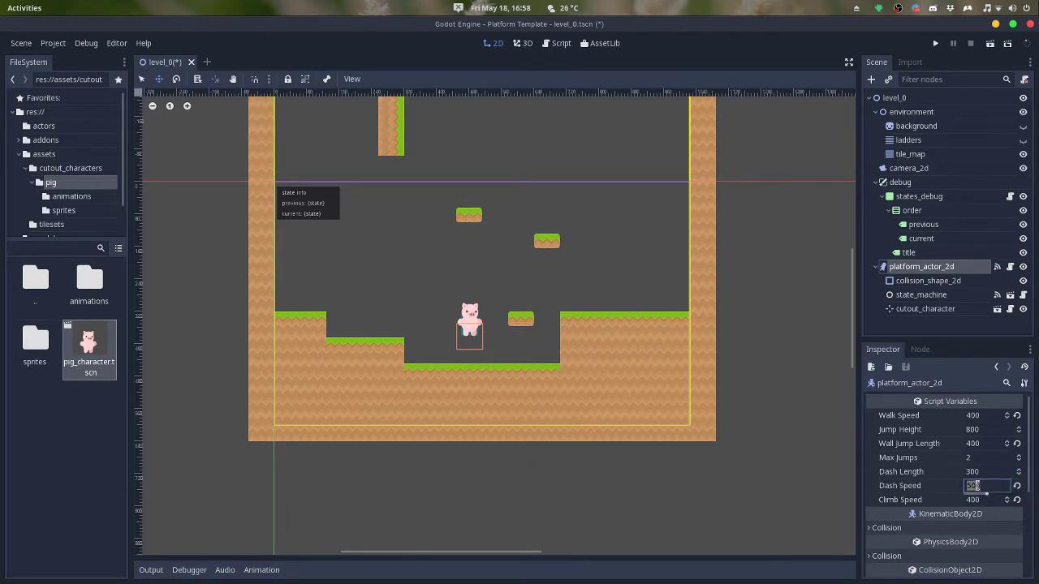
text(600)
key(Return)
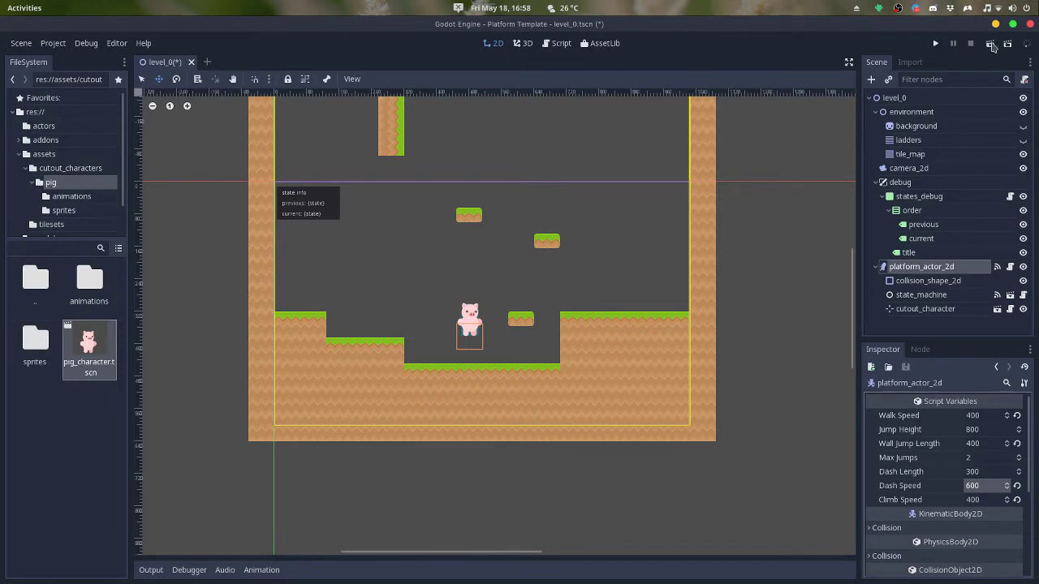
- Run the project with F5 and walk and jump the pig across the floor and ledges
key(F5)
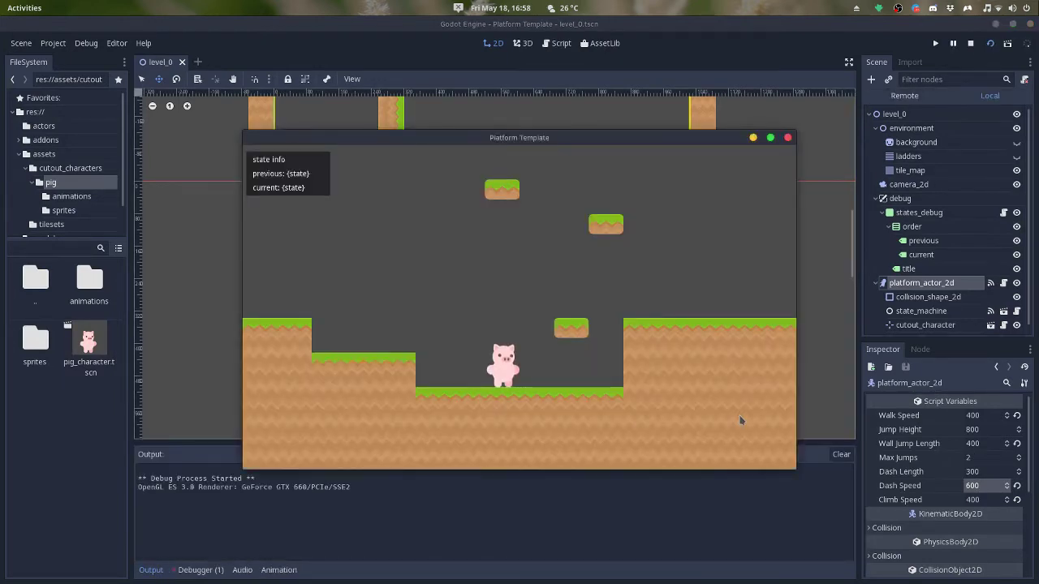
key(Right)
key(Left)
key(space)
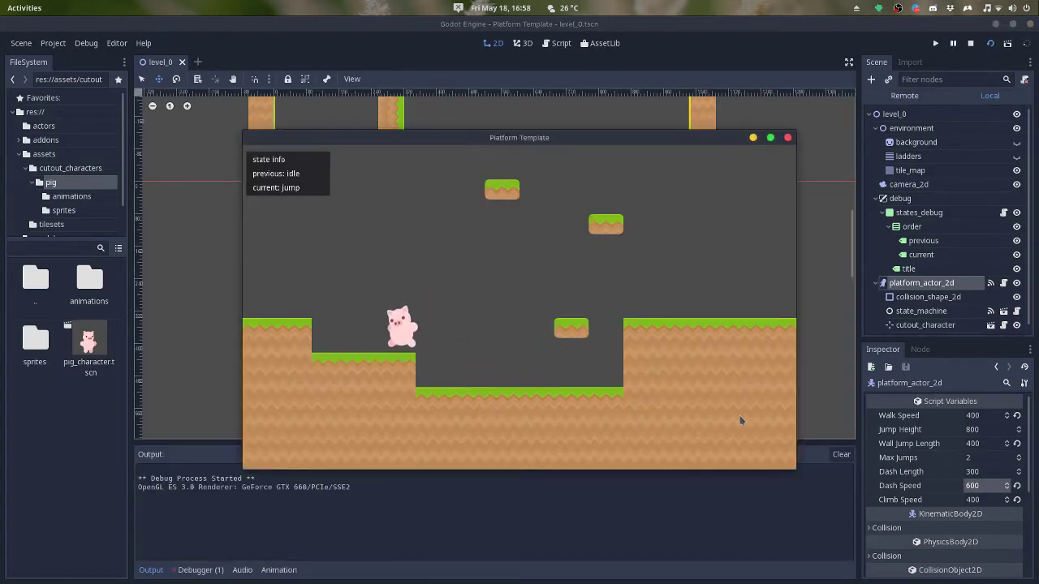
key(Left)
key(Right)
key(space)
key(space)
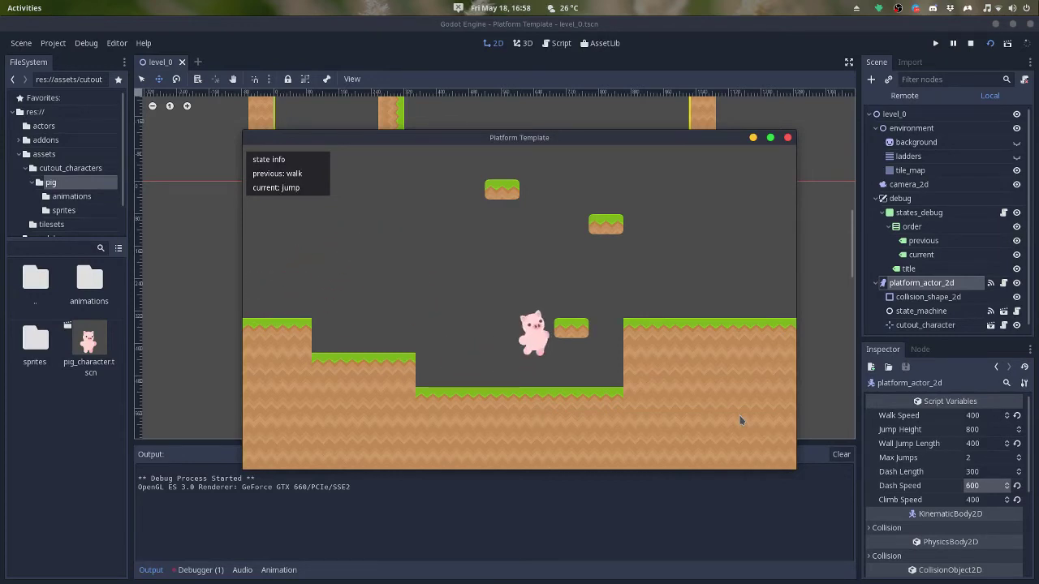
key(Right)
key(Left)
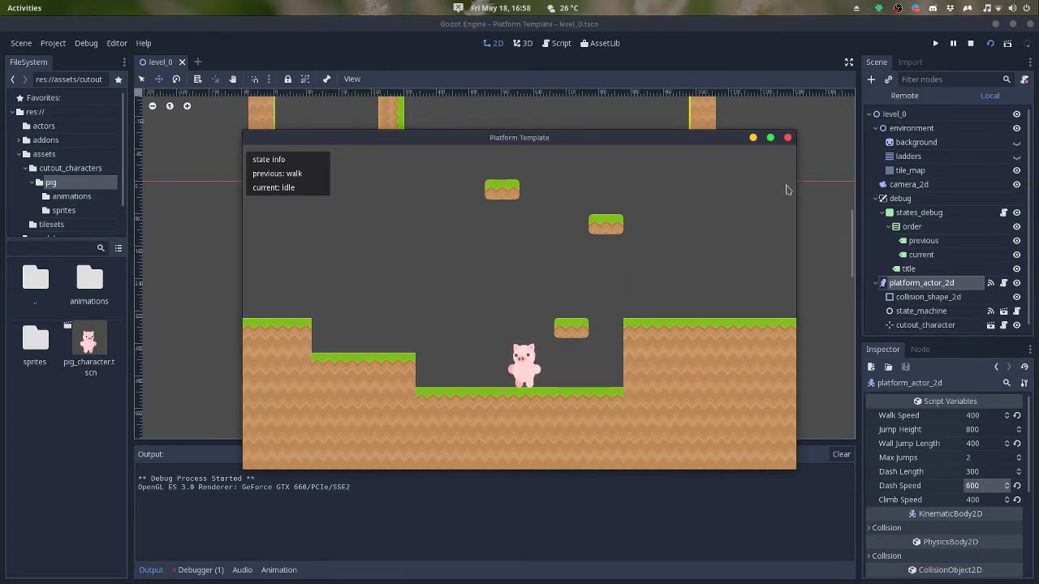
- Close the game window and delete the cutout_character node
click(787, 137)
click(921, 309)
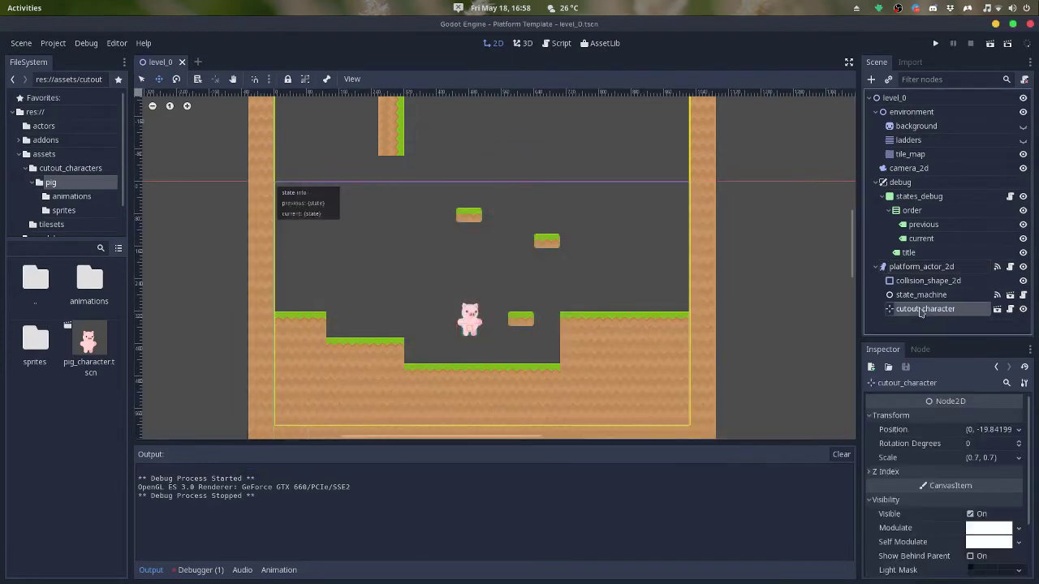
key(Delete)
key(Return)
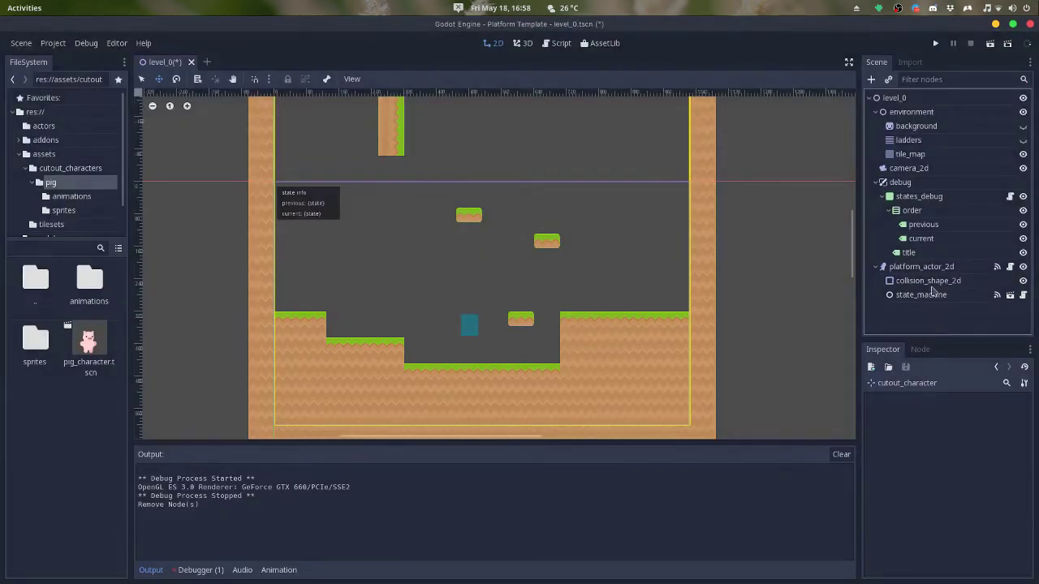
- Disconnect platform_actor_2d's perform_action signal and run the level again
click(925, 268)
click(920, 351)
click(956, 427)
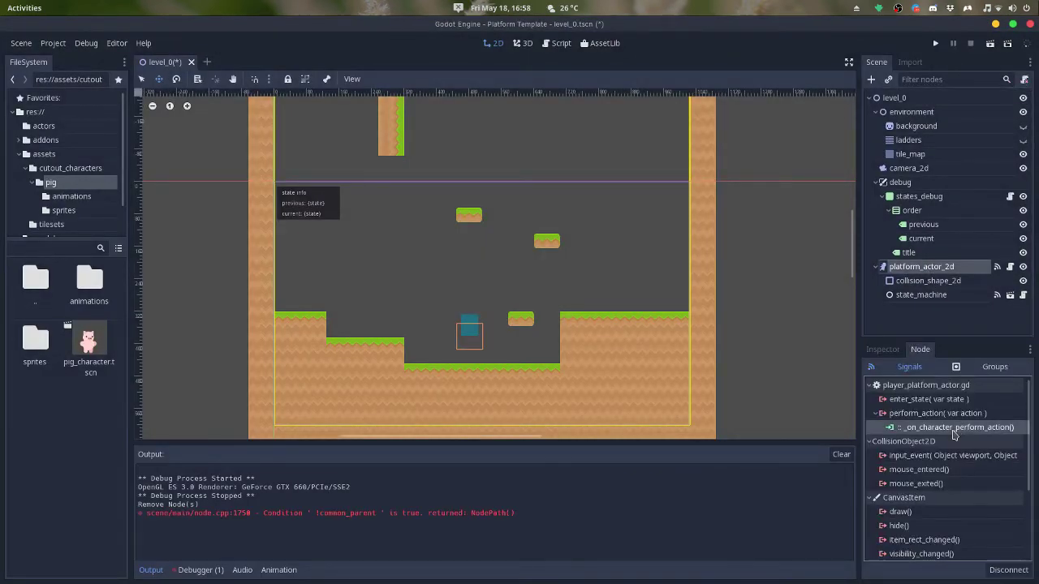
click(1009, 570)
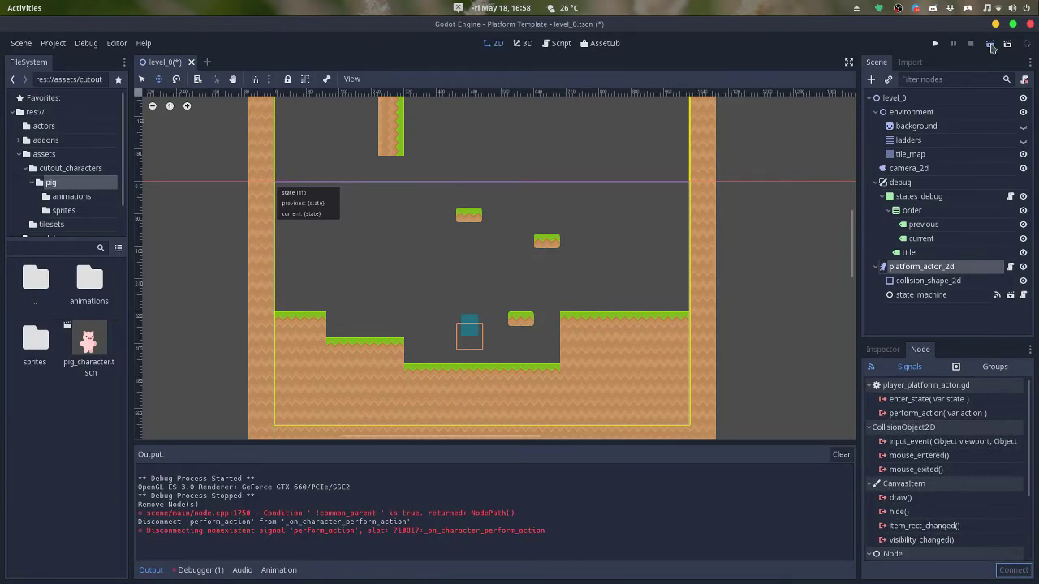
click(991, 46)
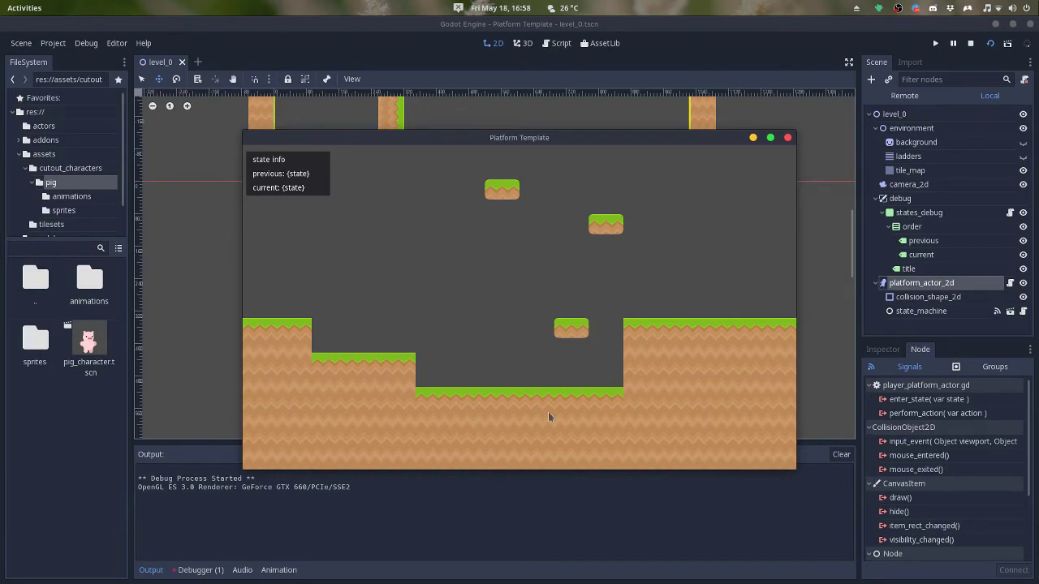
- Close the running game and instance pig_character.tscn under the platform actor
click(787, 138)
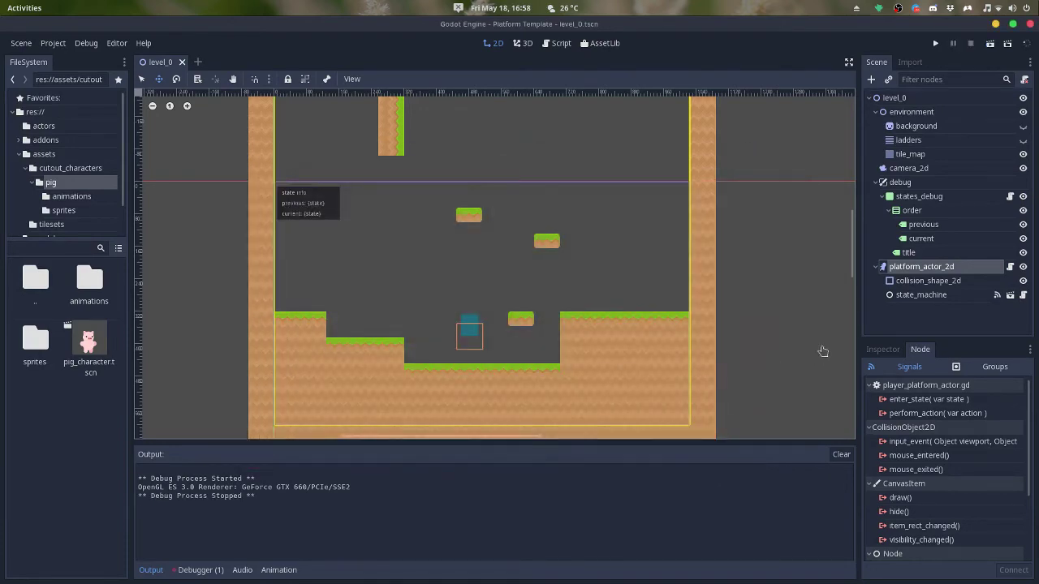
click(872, 80)
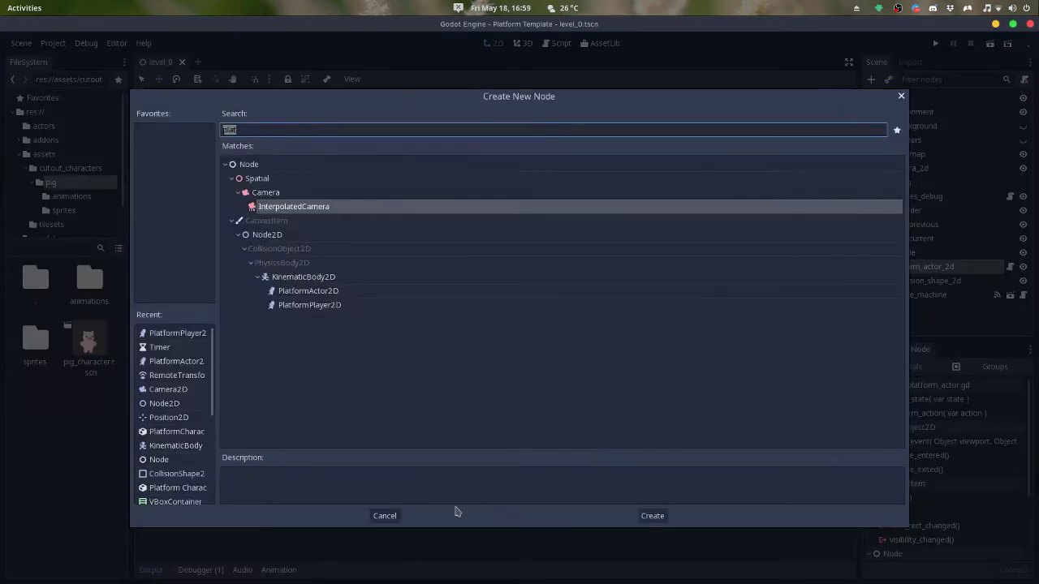
click(398, 516)
right_click(104, 358)
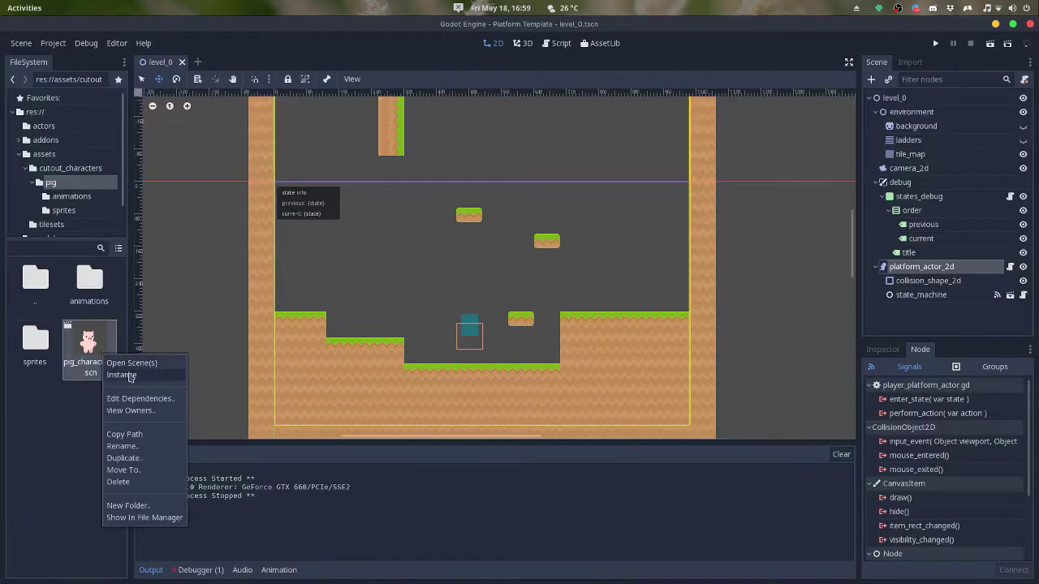
click(122, 374)
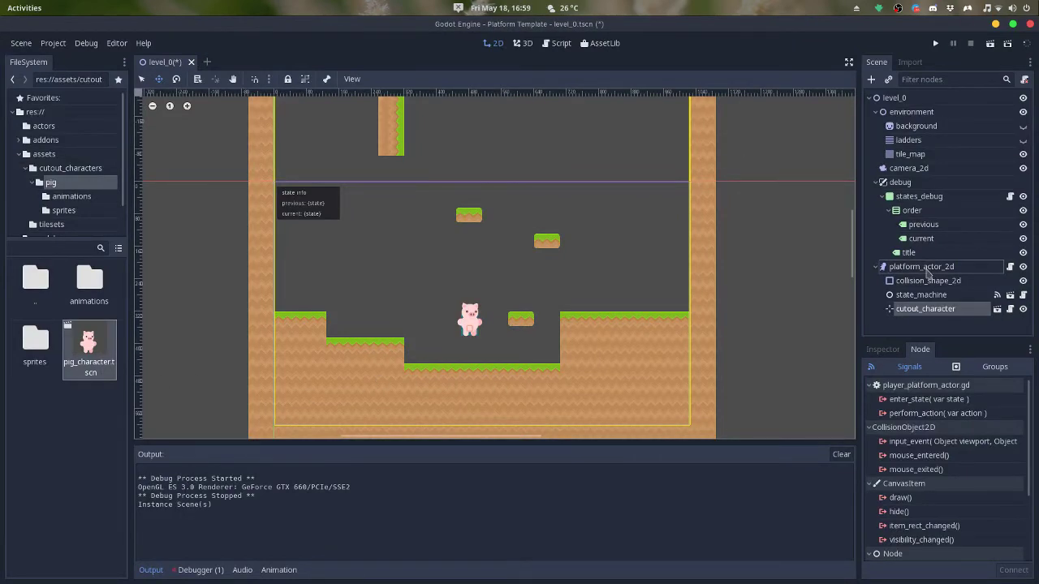
- Connect perform_action to cutout_character's _on_character_perform_action, then review the actor's signal connections
click(929, 413)
click(1010, 571)
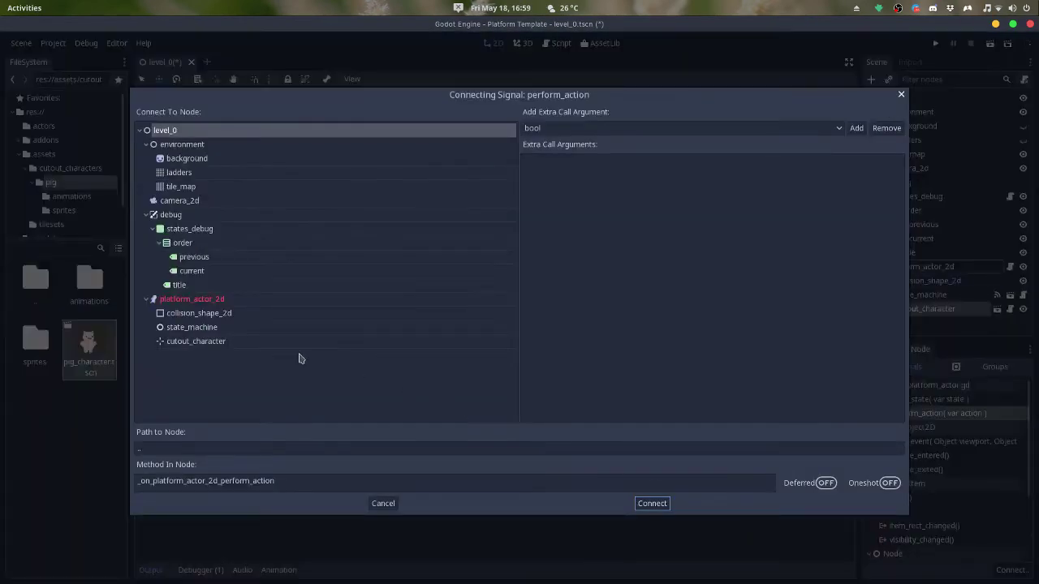
click(233, 344)
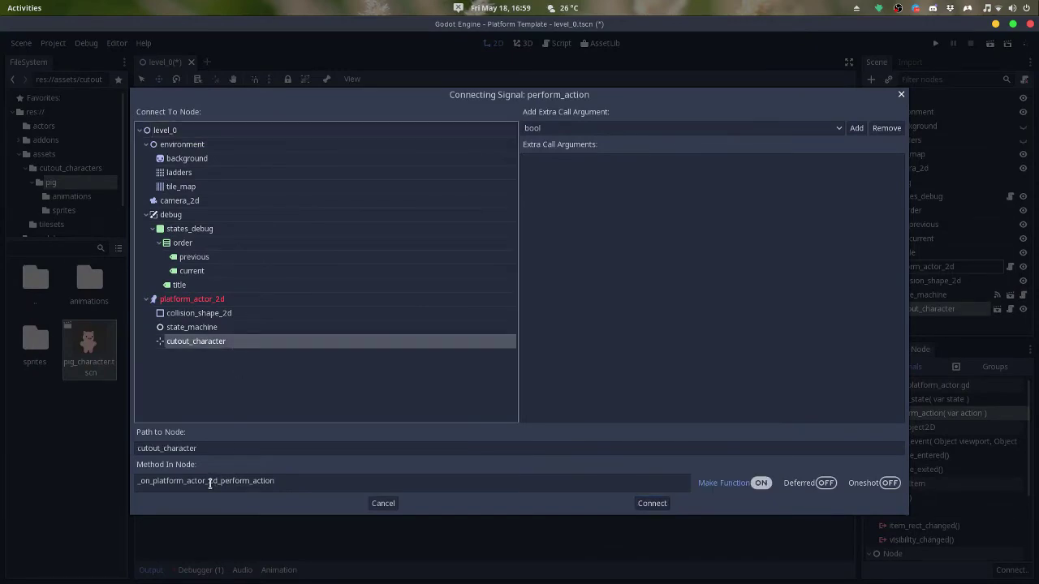
drag(216, 482, 164, 484)
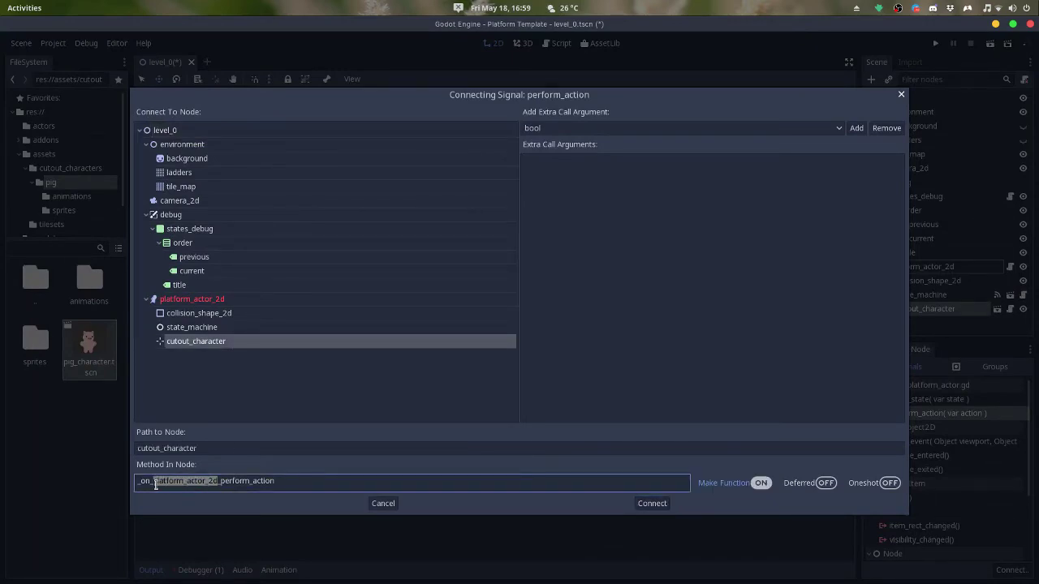
text(character)
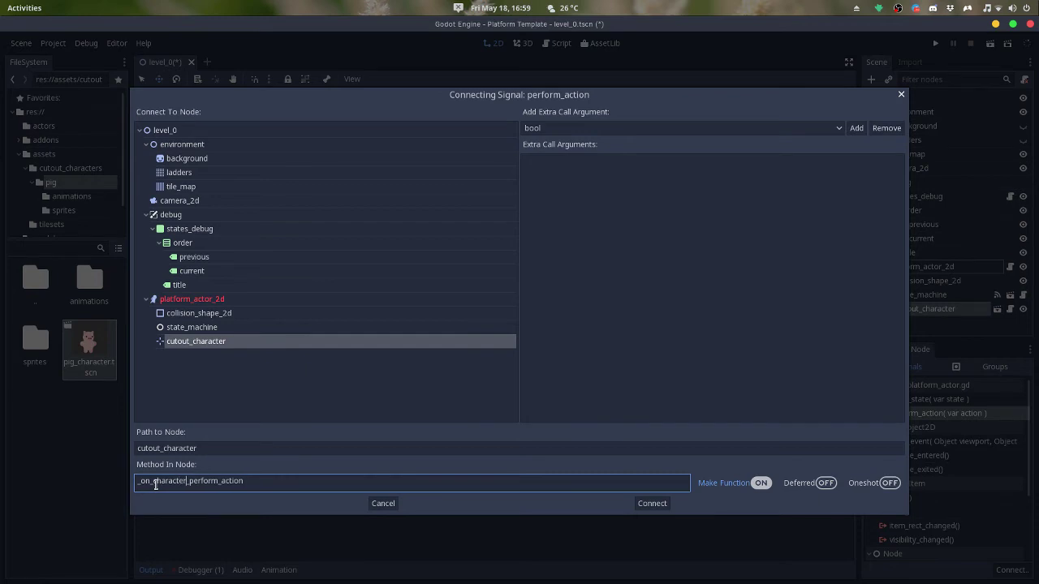
click(651, 504)
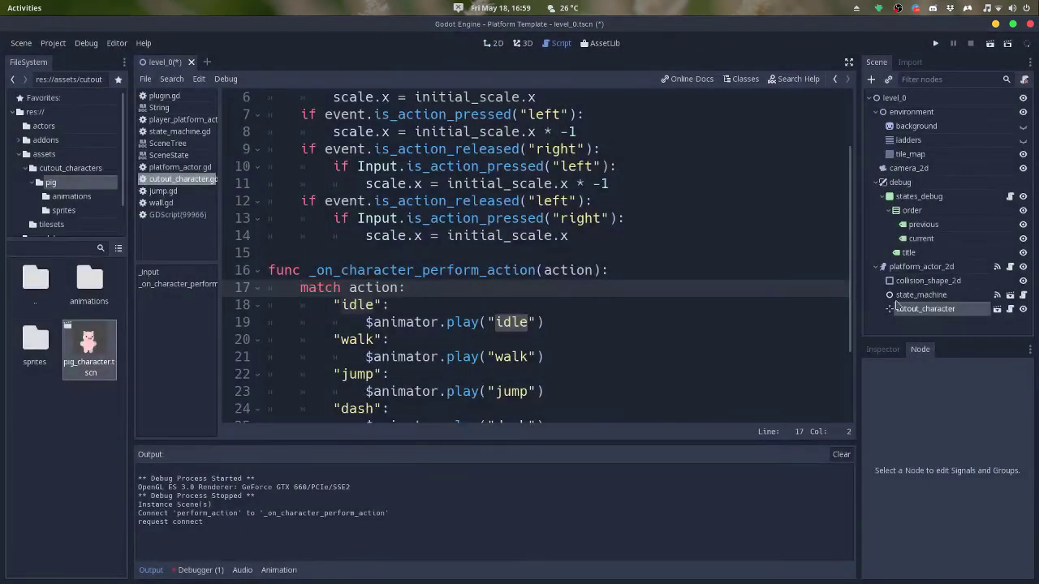
click(915, 268)
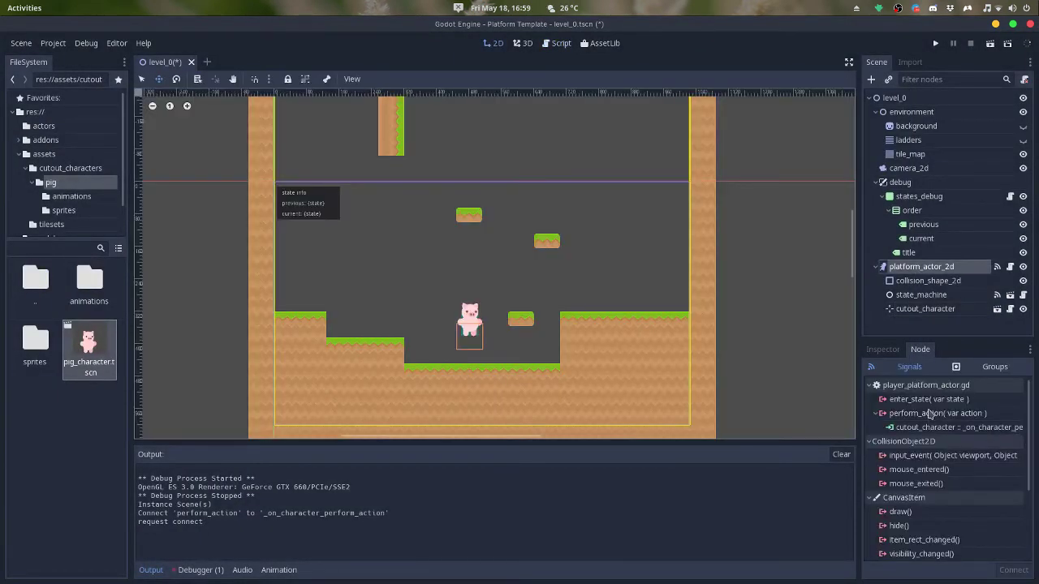
click(922, 297)
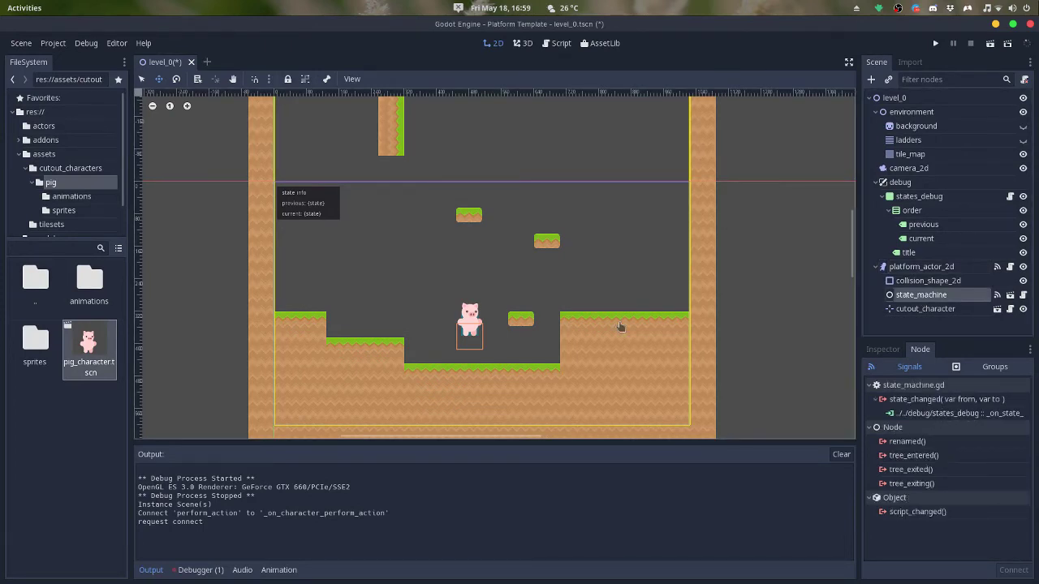
- Run the level and walk, jump and wall-cling the pig using the Left, Right and Up keys
click(989, 45)
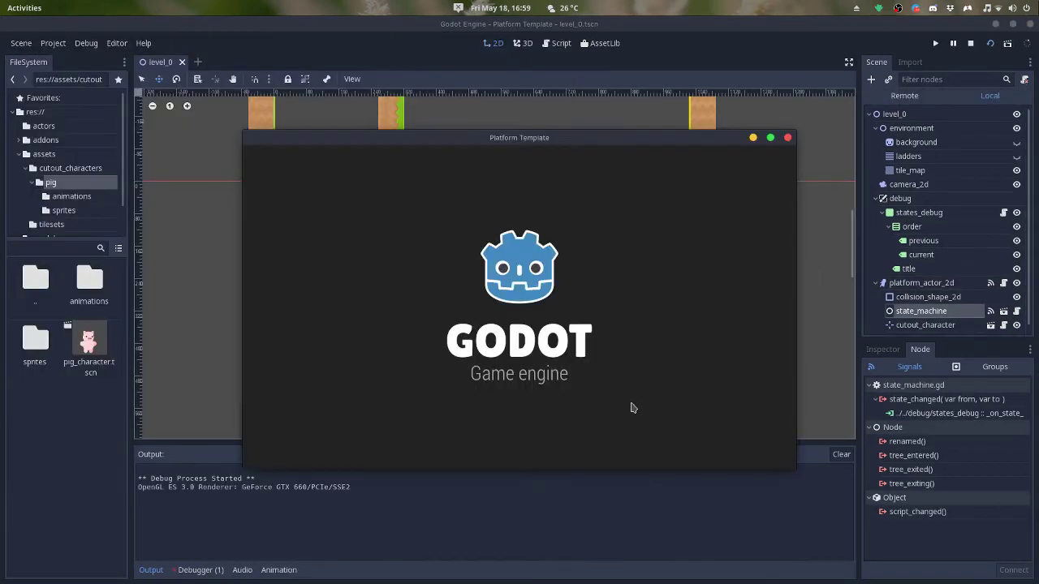
key(Left)
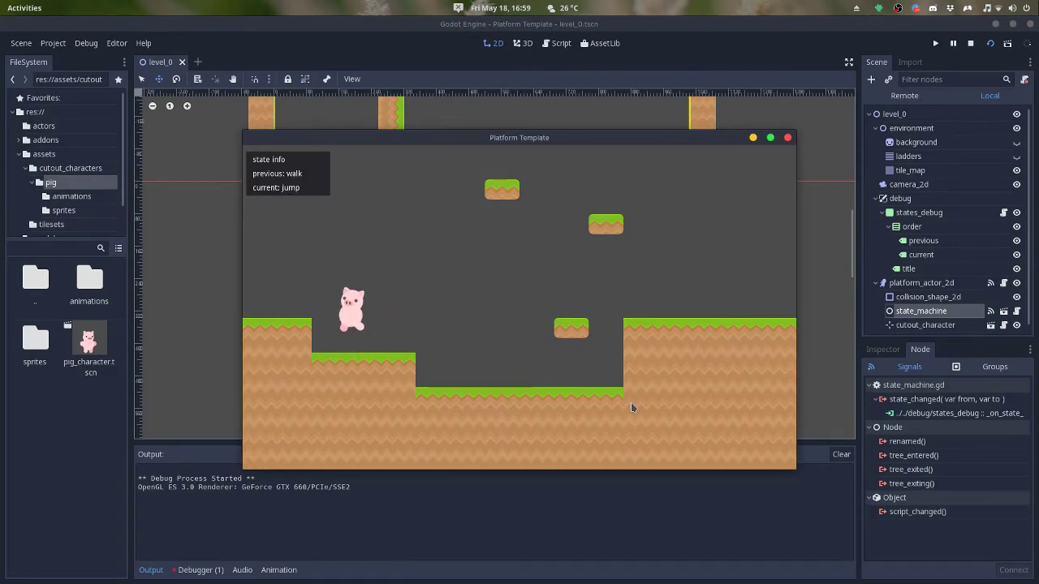
key(Up)
key(Right)
key(Up)
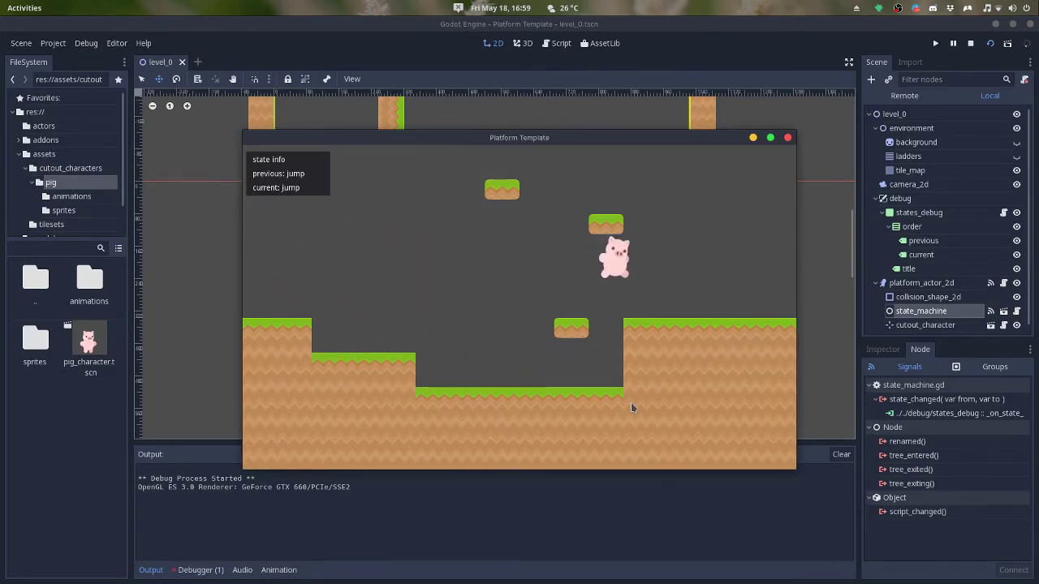
key(Left)
key(Up)
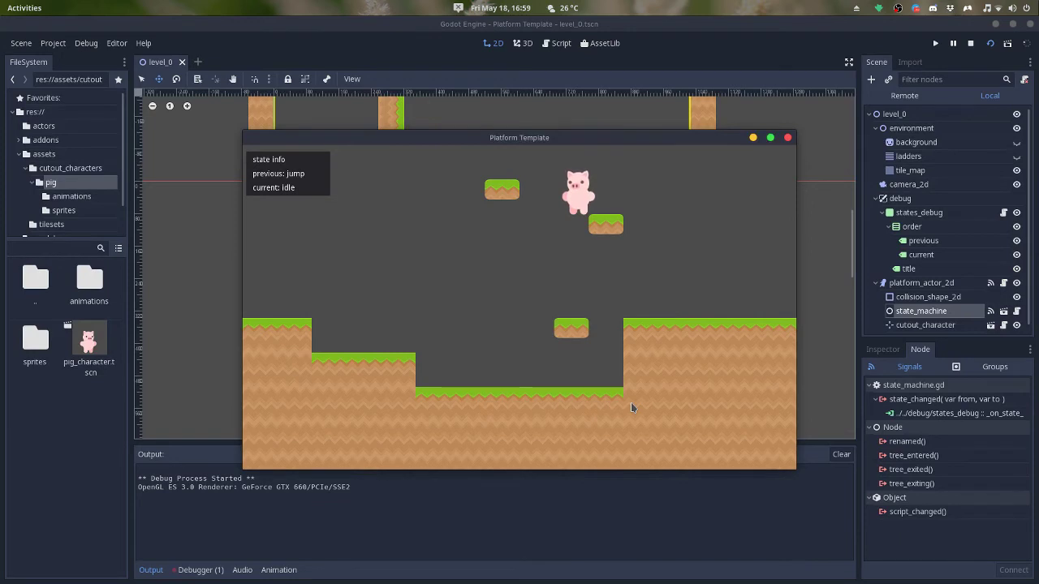
key(Left)
key(Up)
key(Left)
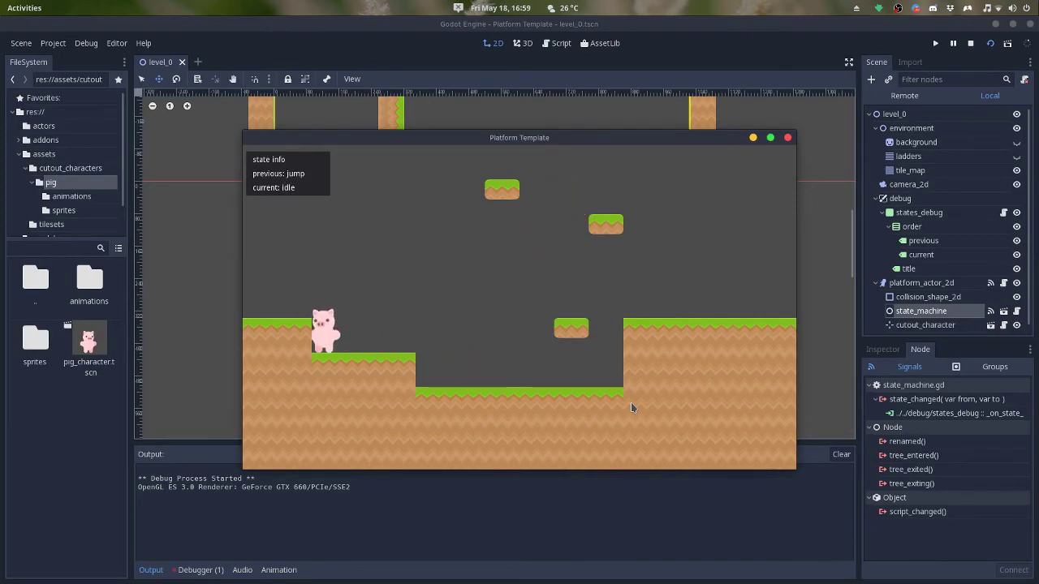
key(Right)
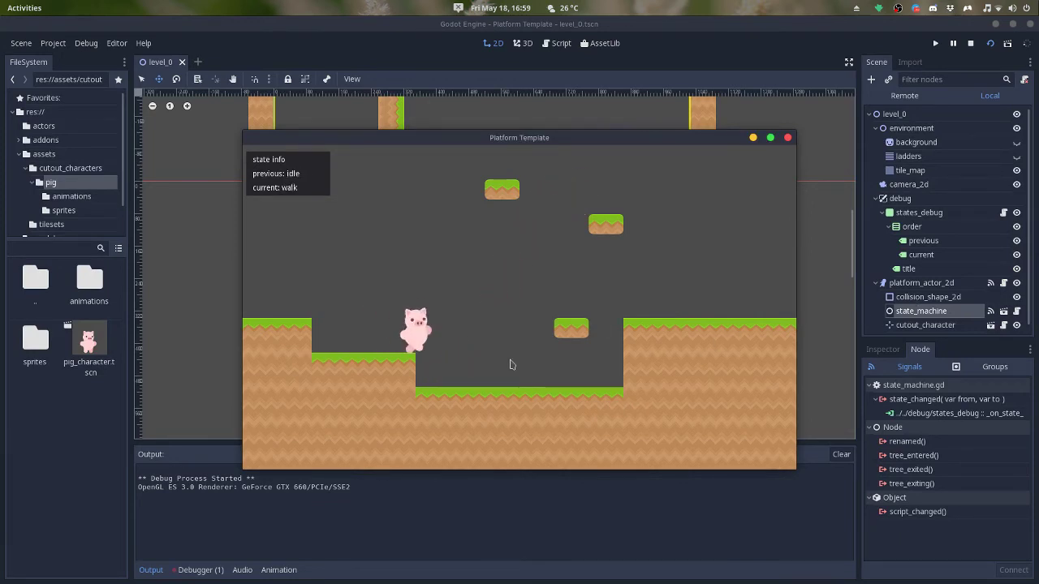
key(Up)
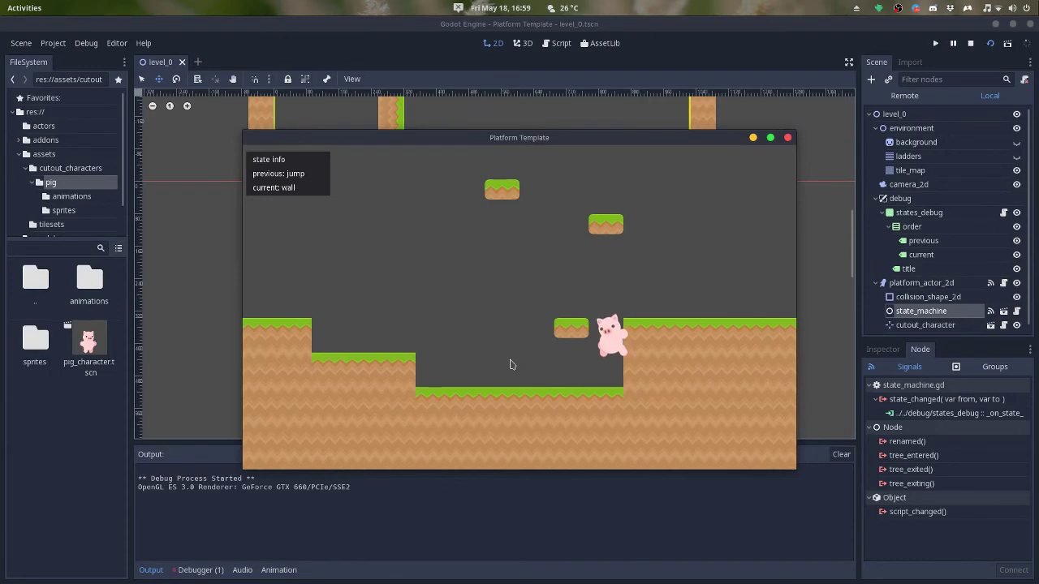
- Close the game and add a RemoteTransform2D child under platform_actor_2d
click(787, 137)
click(925, 268)
key(ctrl+a)
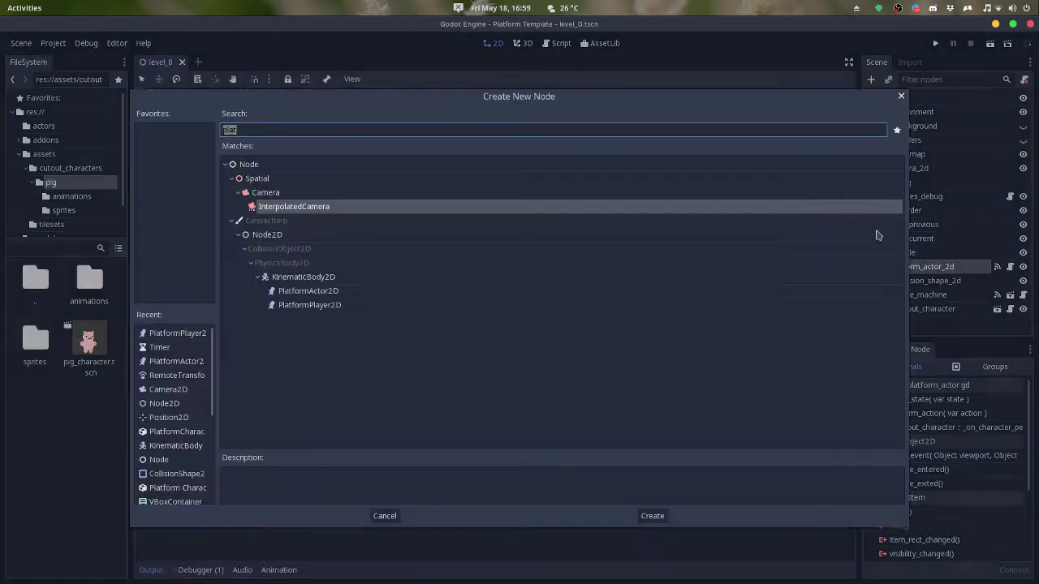
text(c)
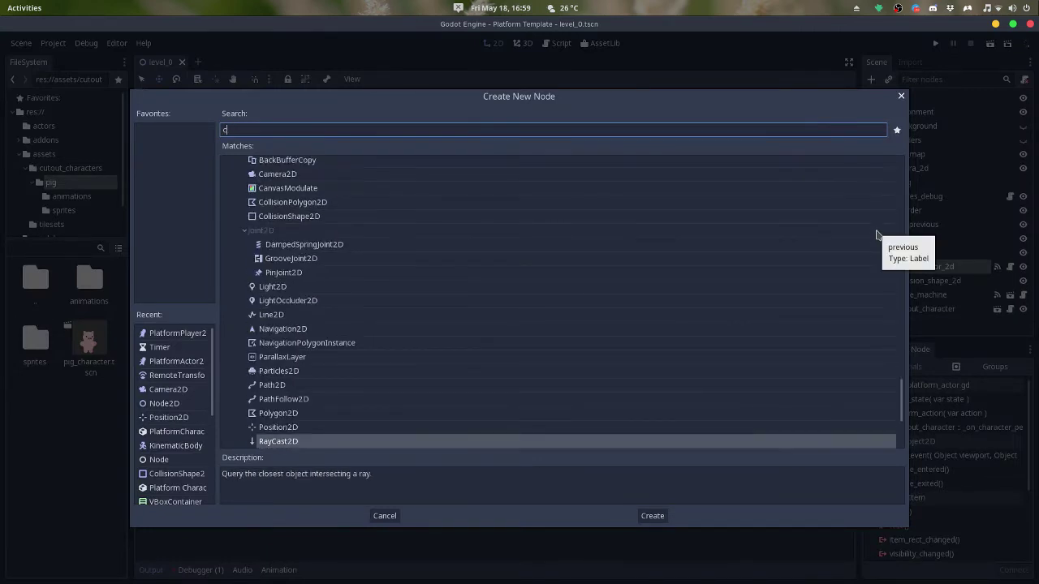
text(emote)
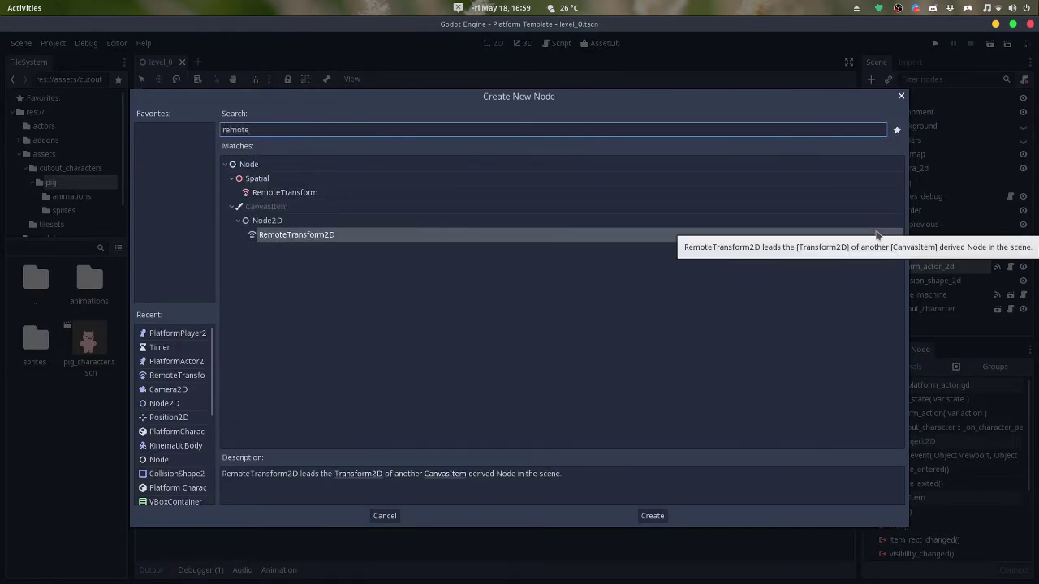
key(Return)
- Rename the new node camera_rig and point its Remote Path to camera_2d
double_click(933, 323)
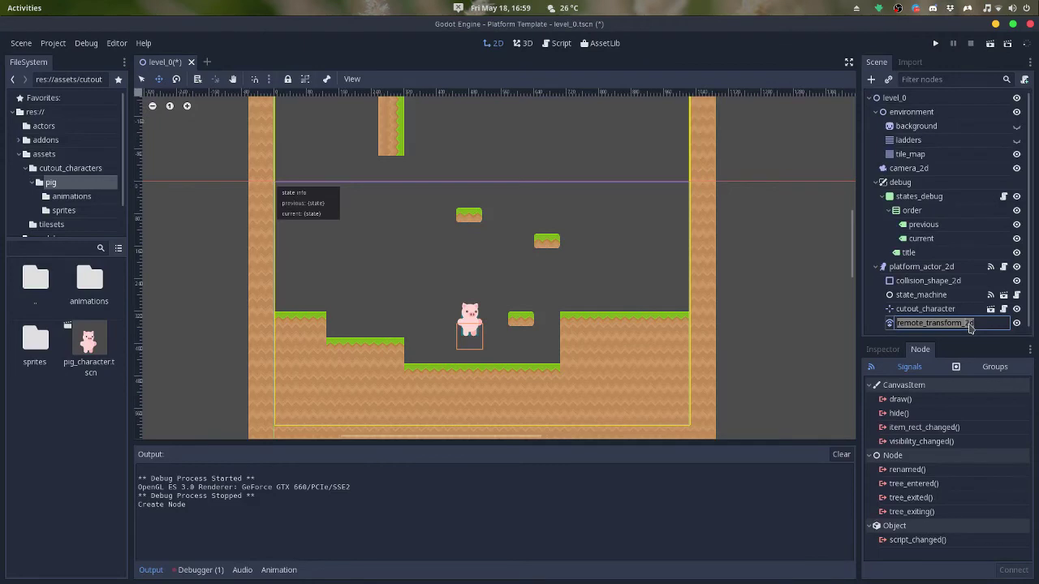
text(camera)
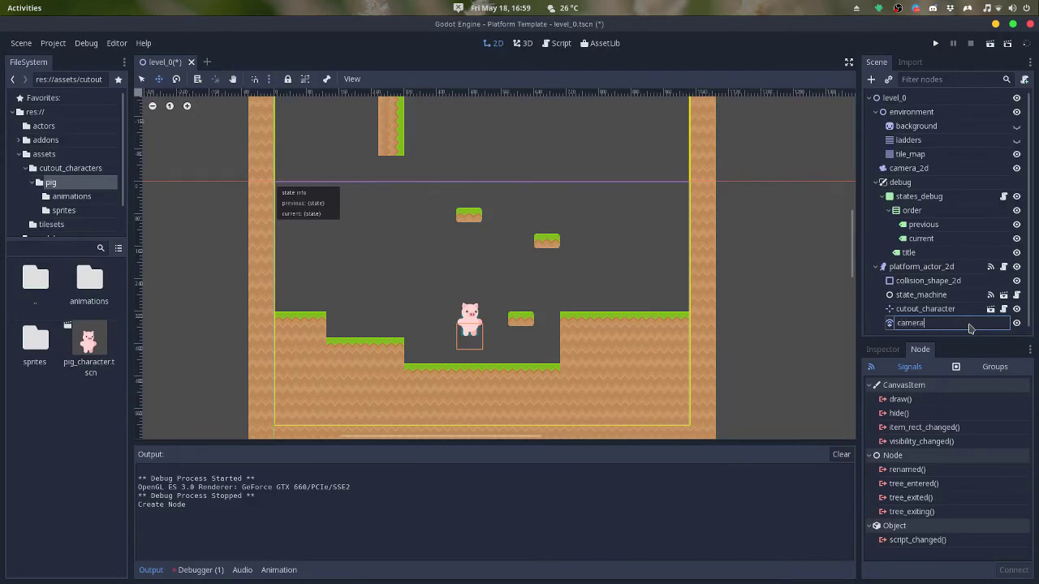
text(_rig)
key(Return)
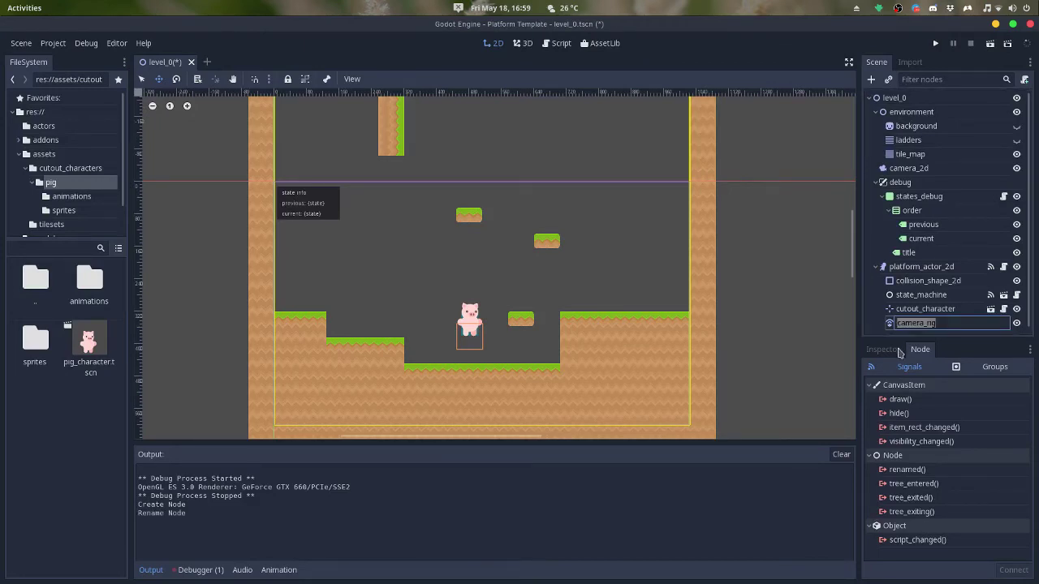
click(884, 350)
click(1013, 416)
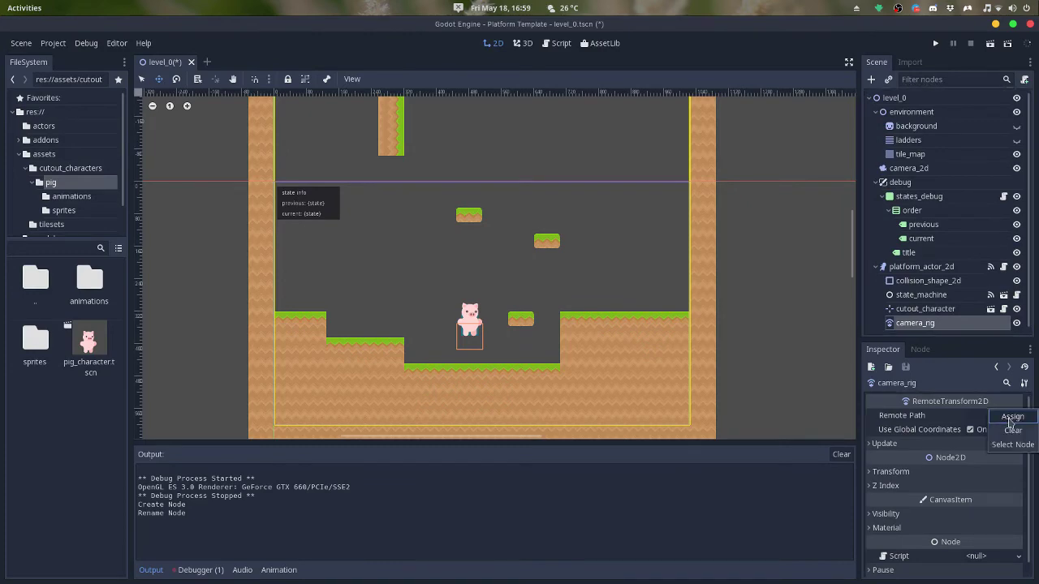
click(1011, 417)
double_click(203, 184)
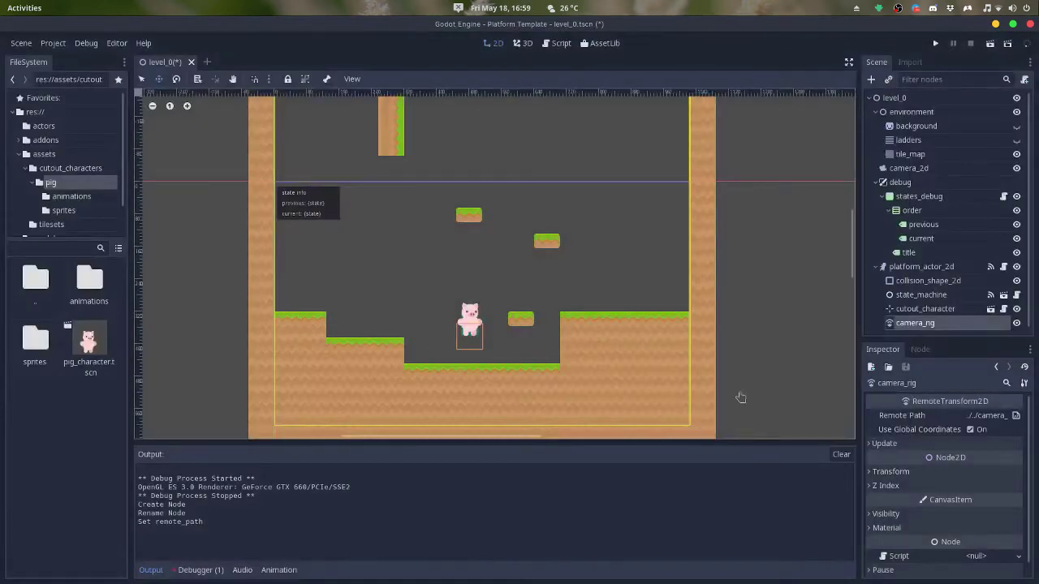
- Run the level and jump and dash the pig up toward the higher platforms
click(989, 43)
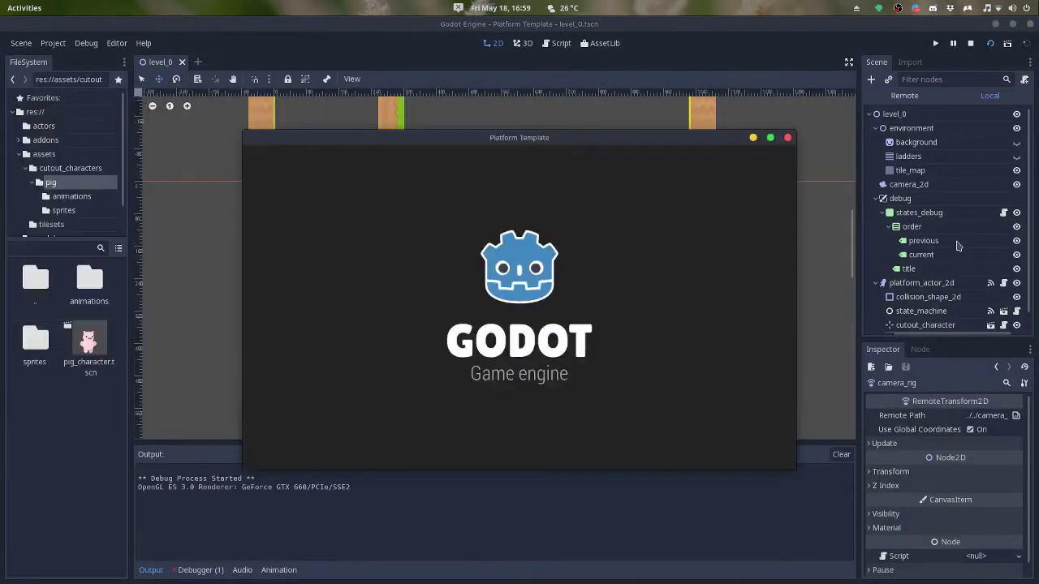
key(space)
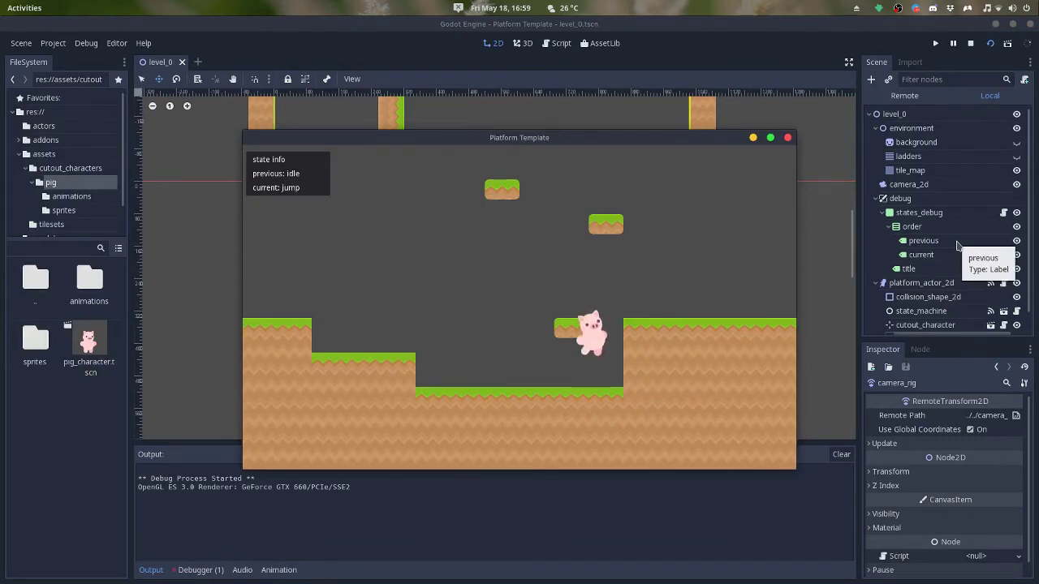
key(Right)
key(space)
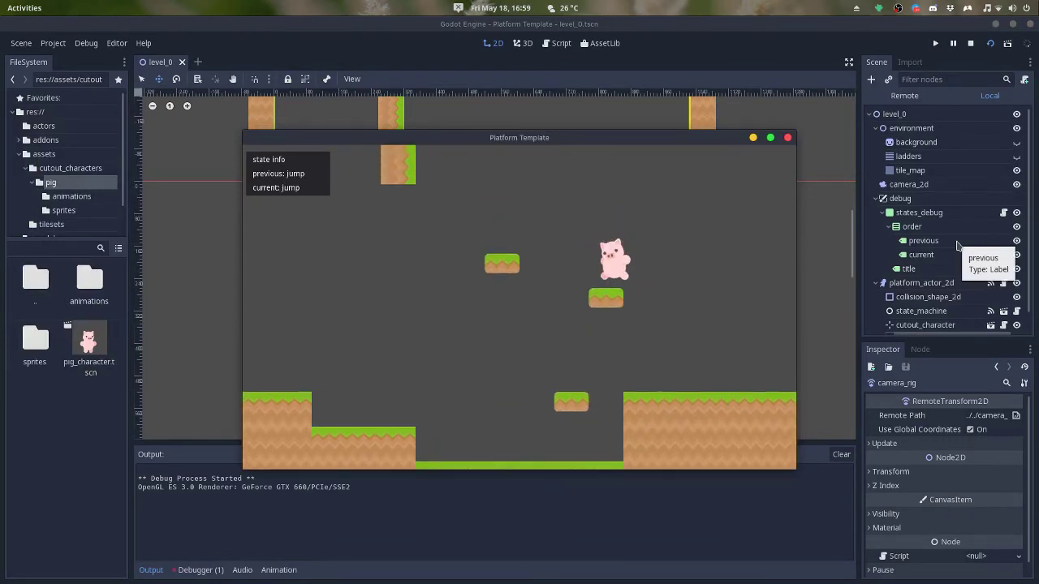
key(Left)
key(space)
key(Right)
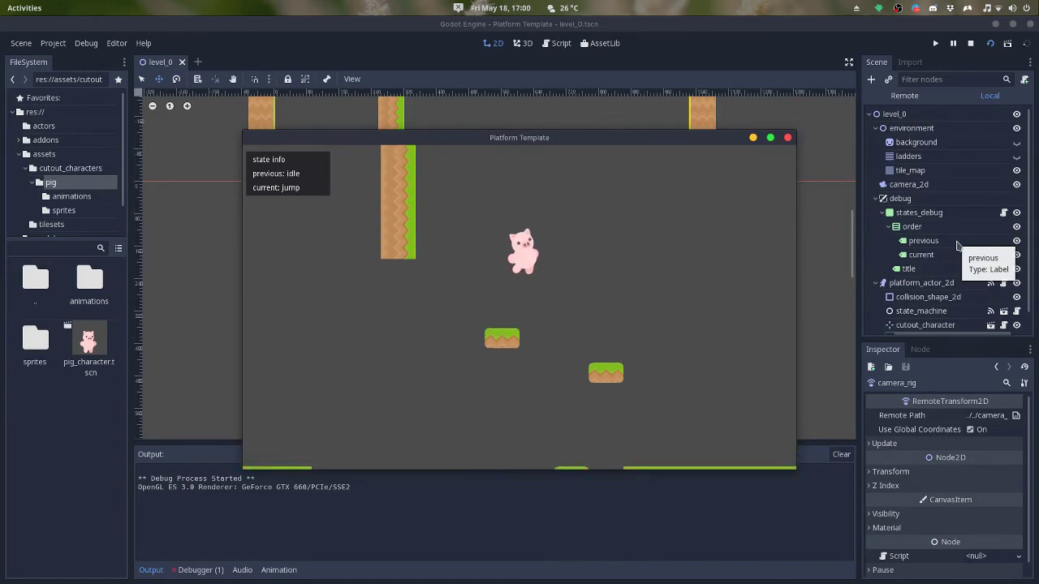
key(shift)
key(Left)
key(space)
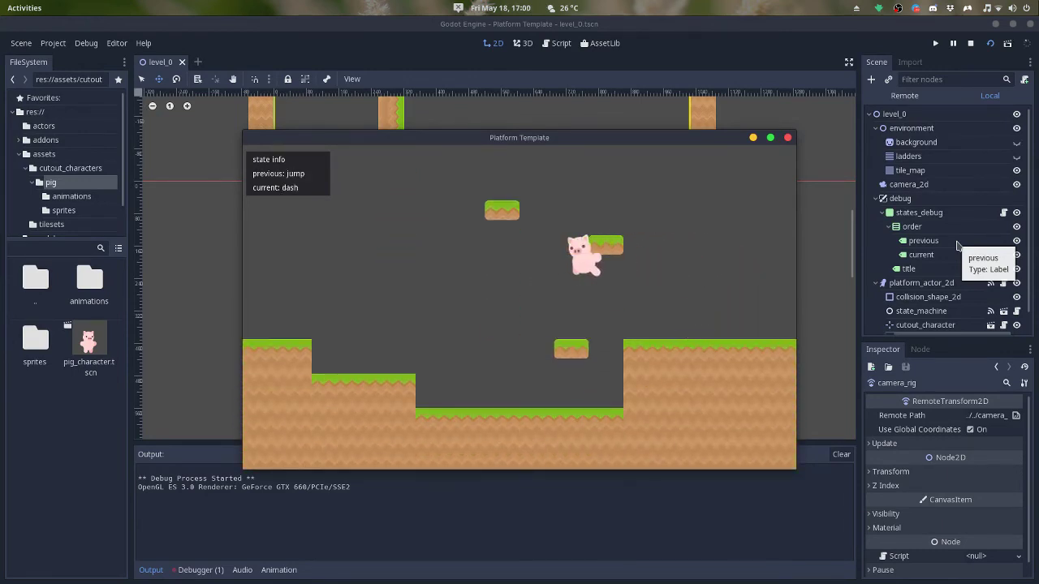
- Dash the pig between the small platform and the right ground, then jump from the lower ground
key(Right)
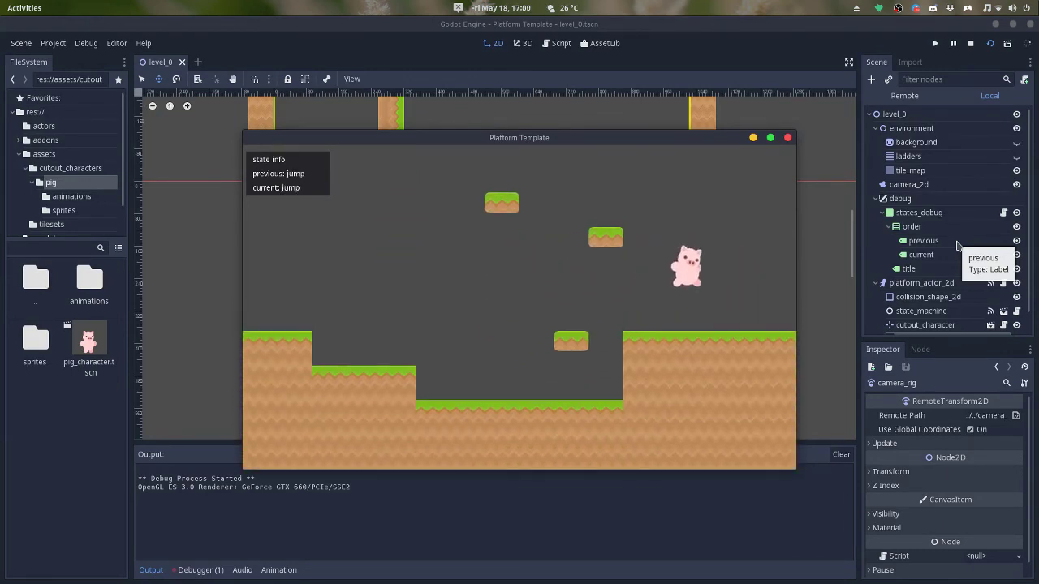
key(Left)
key(shift)
key(Right)
key(space)
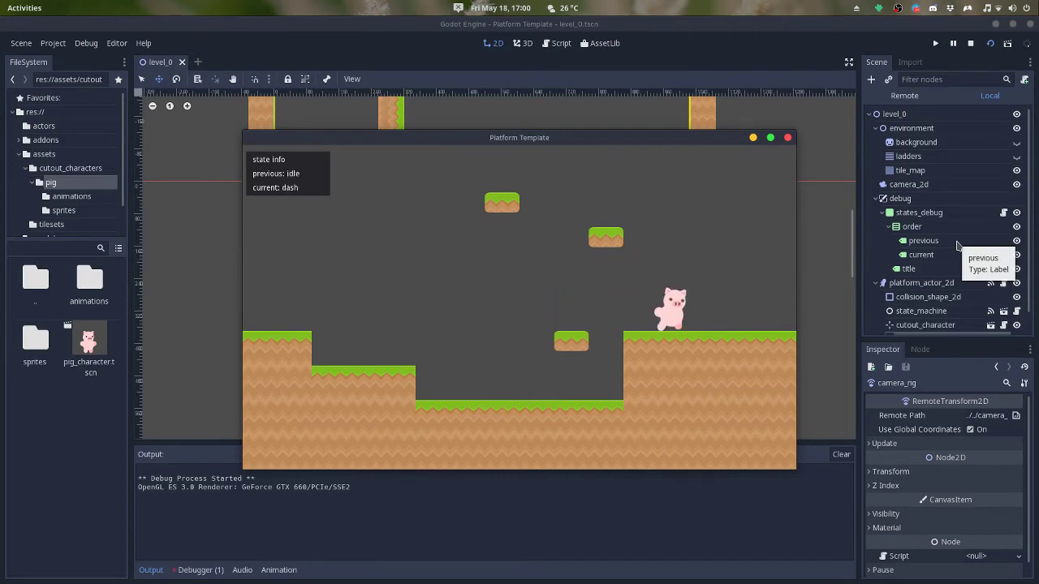
key(shift)
key(Left)
key(shift)
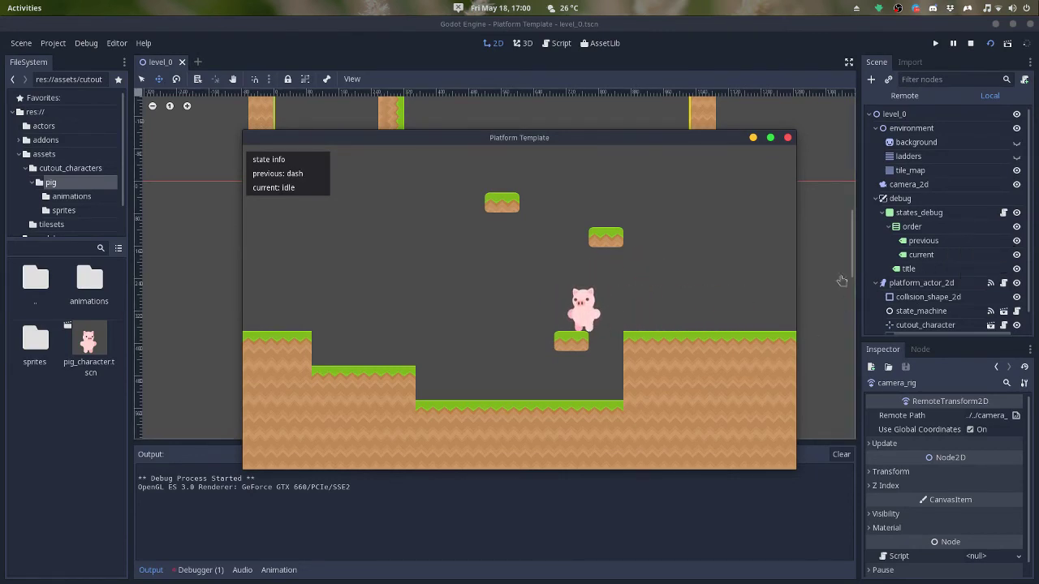
key(Left)
key(space)
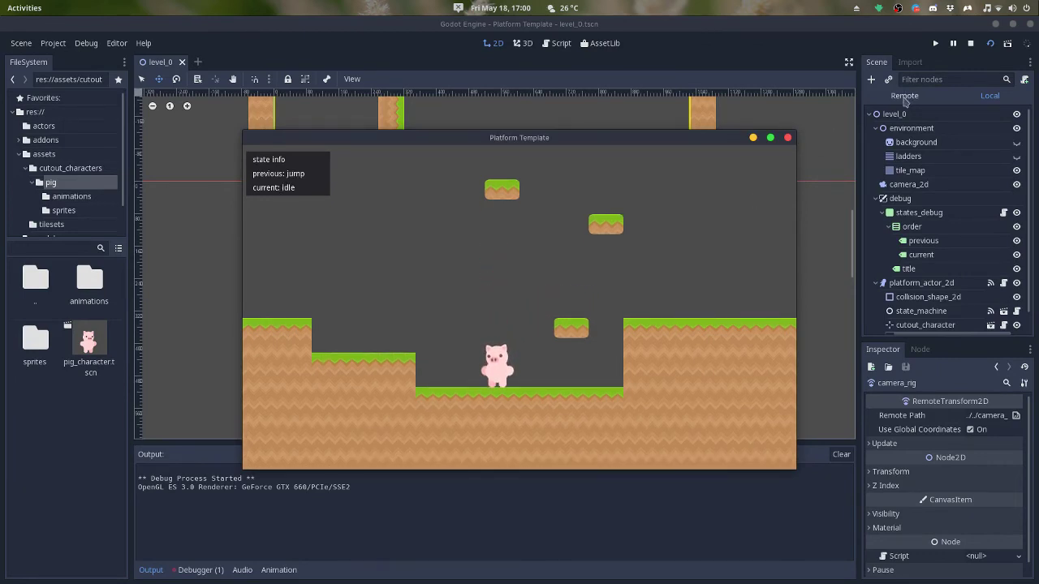
- Inspect the running platform_actor_2d's live variables in the Remote tree (max_jumps 2), then return to Local
click(904, 98)
click(876, 129)
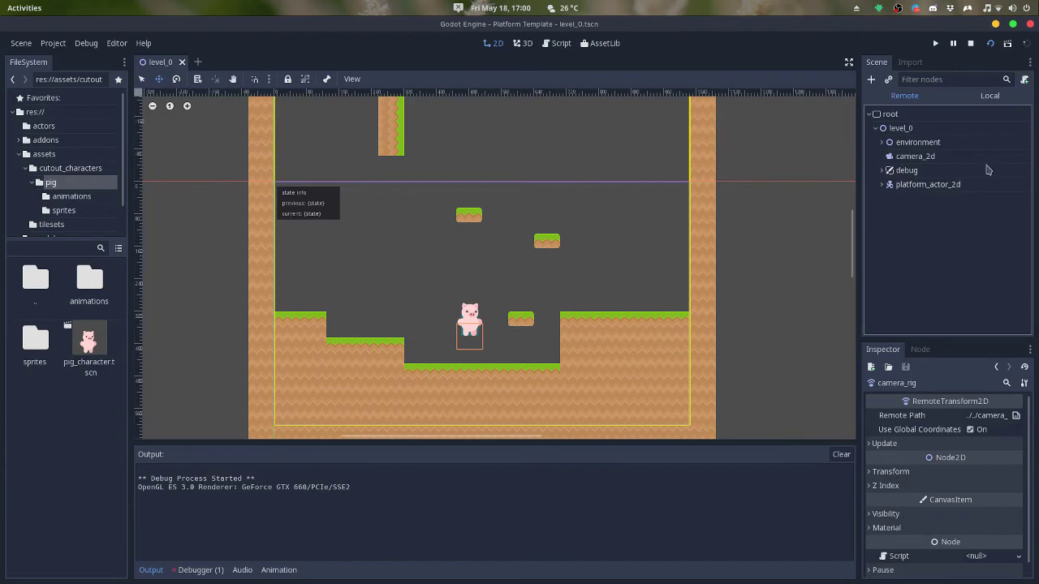
click(883, 185)
click(911, 185)
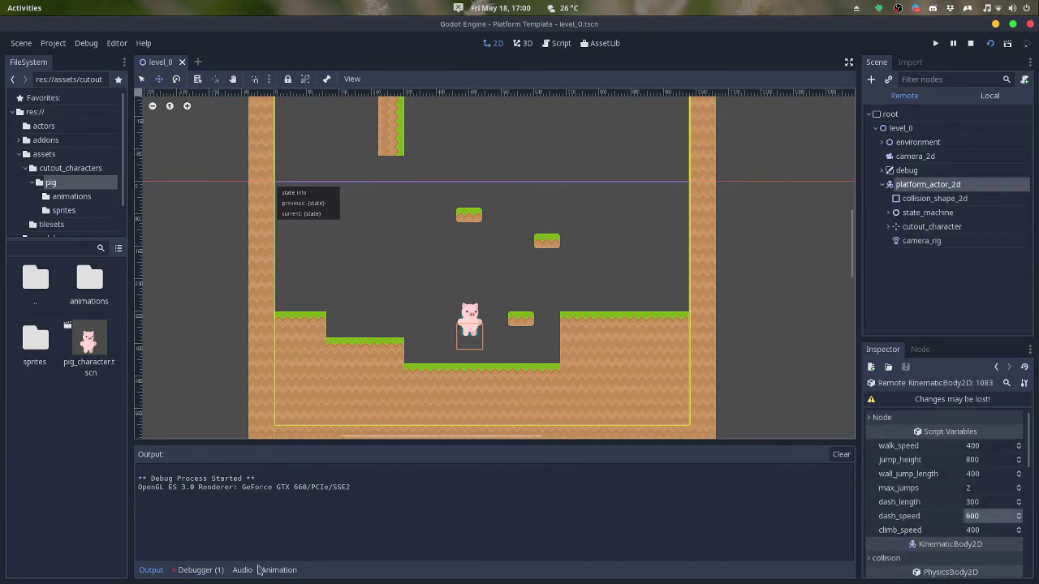
key(super)
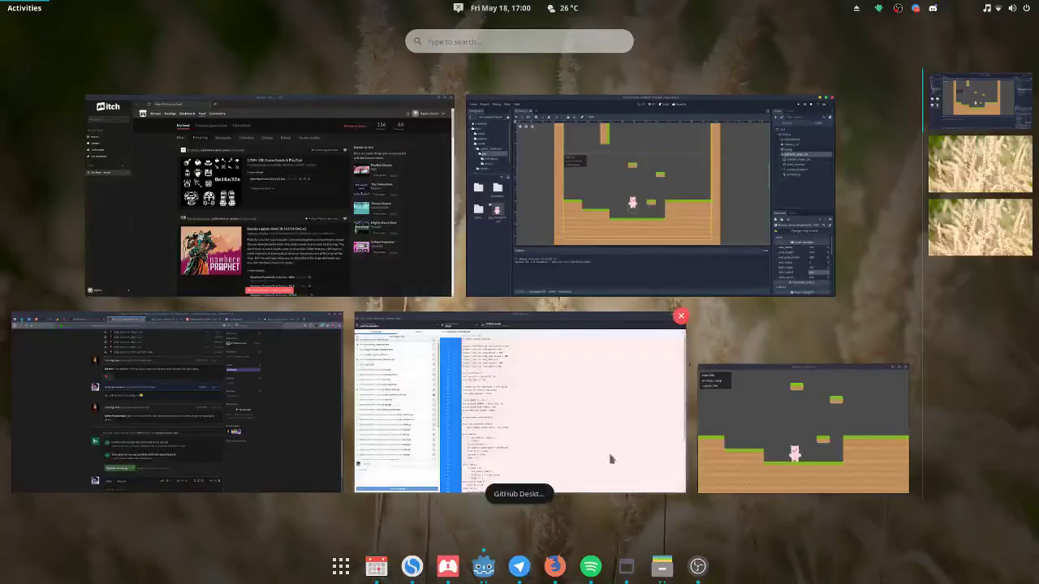
click(779, 511)
click(978, 492)
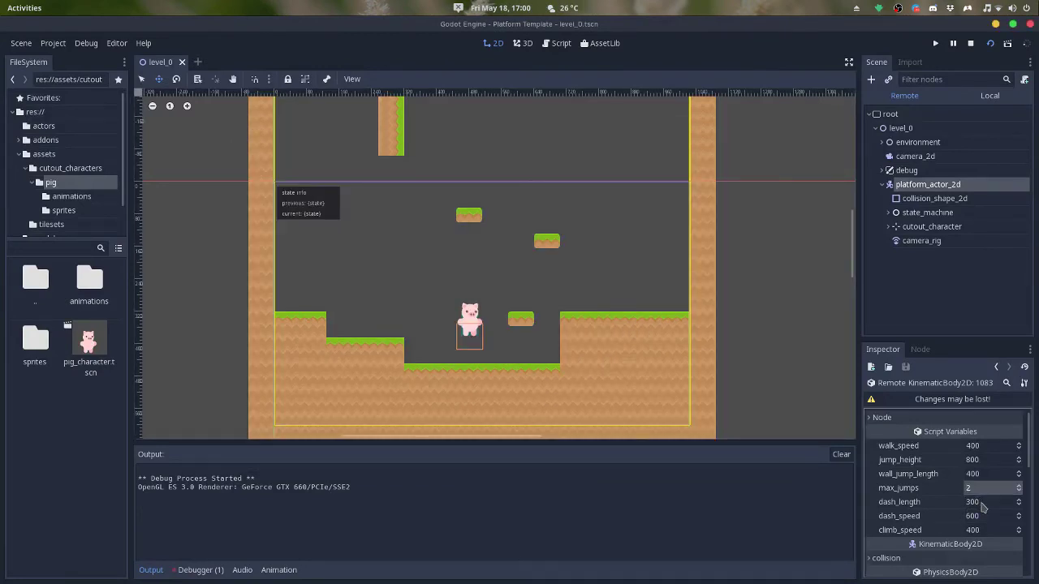
click(997, 96)
- Set Max Jumps to 5 and test repeated mid-air jumps in the running game
click(921, 282)
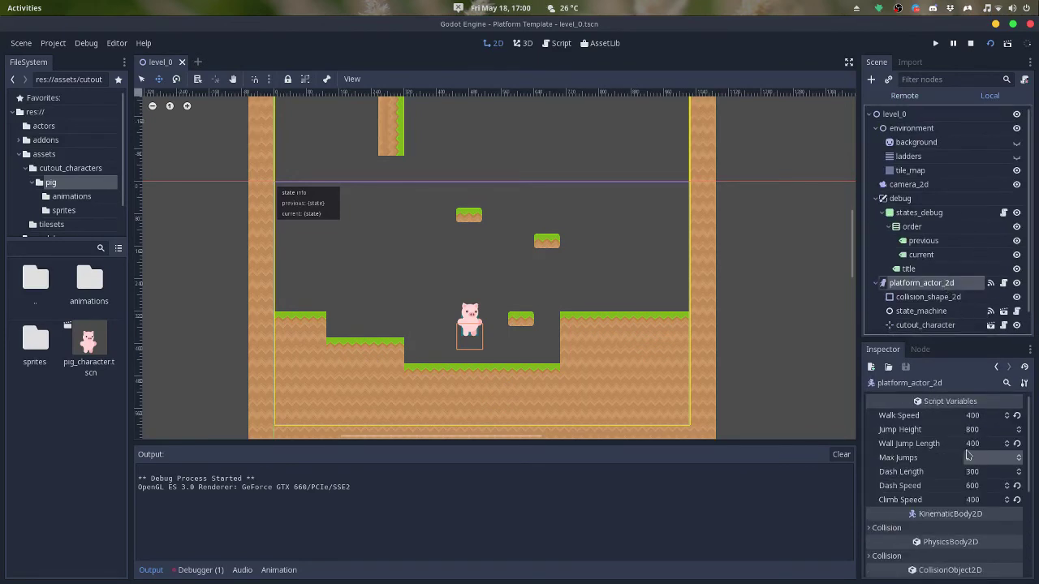
click(977, 461)
key(Return)
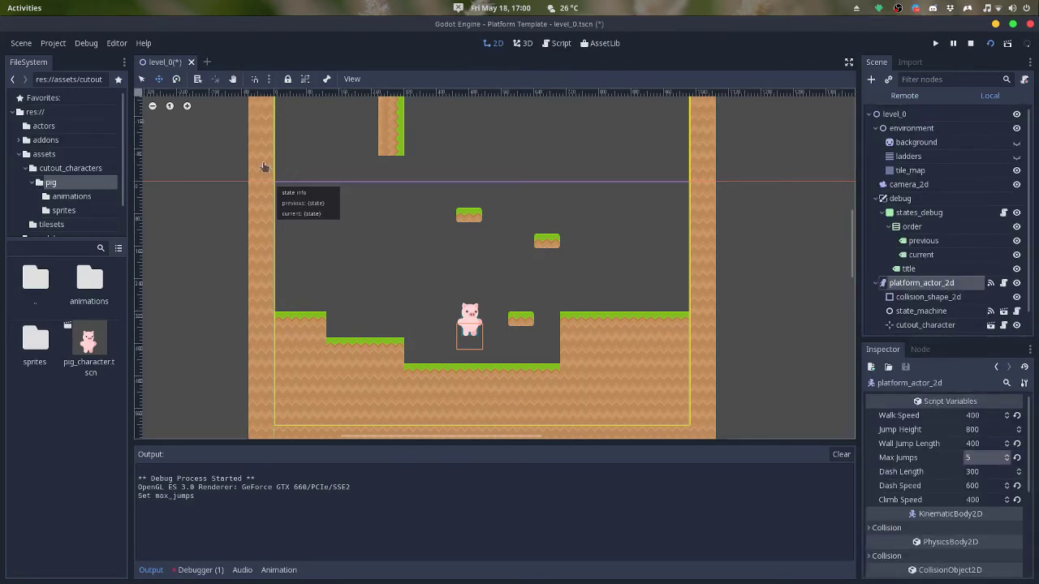
click(86, 46)
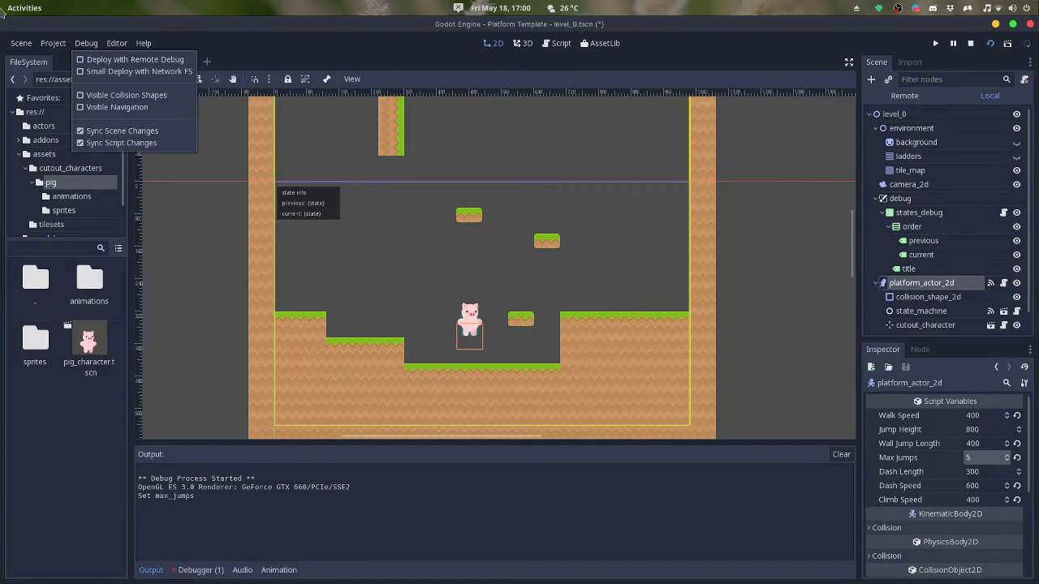
mouse_move(4, 8)
click(773, 449)
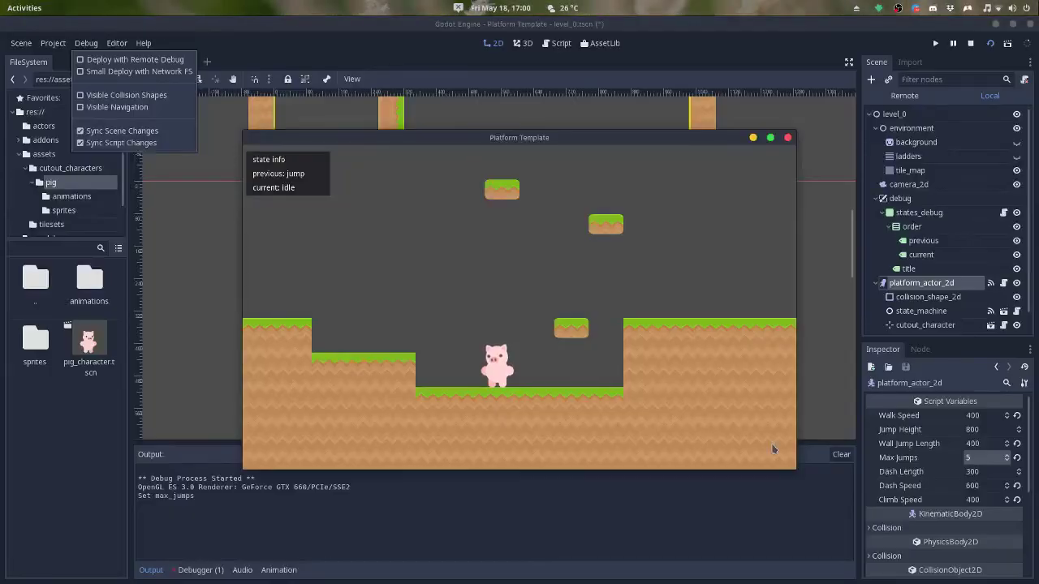
key(space)
key(Left)
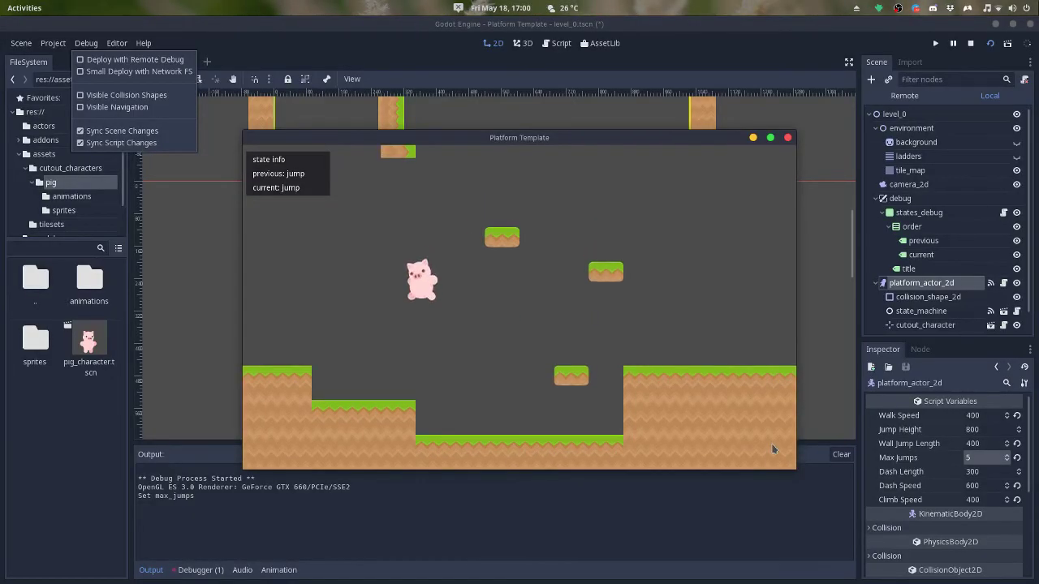
key(space)
key(Right)
key(space)
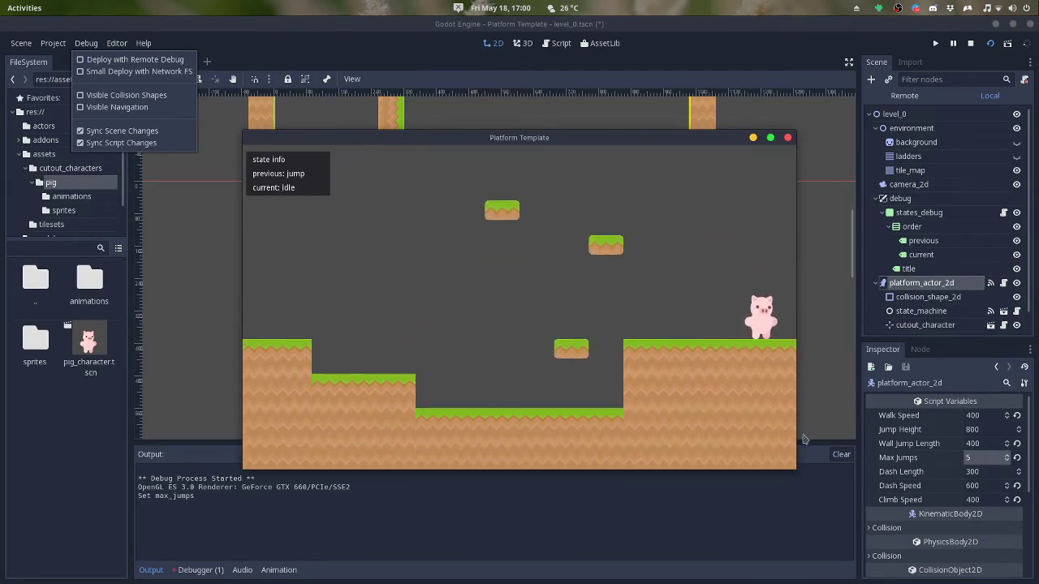
key(F8)
- Change Max Jumps to 1 and check the pig gets only a single jump
click(977, 458)
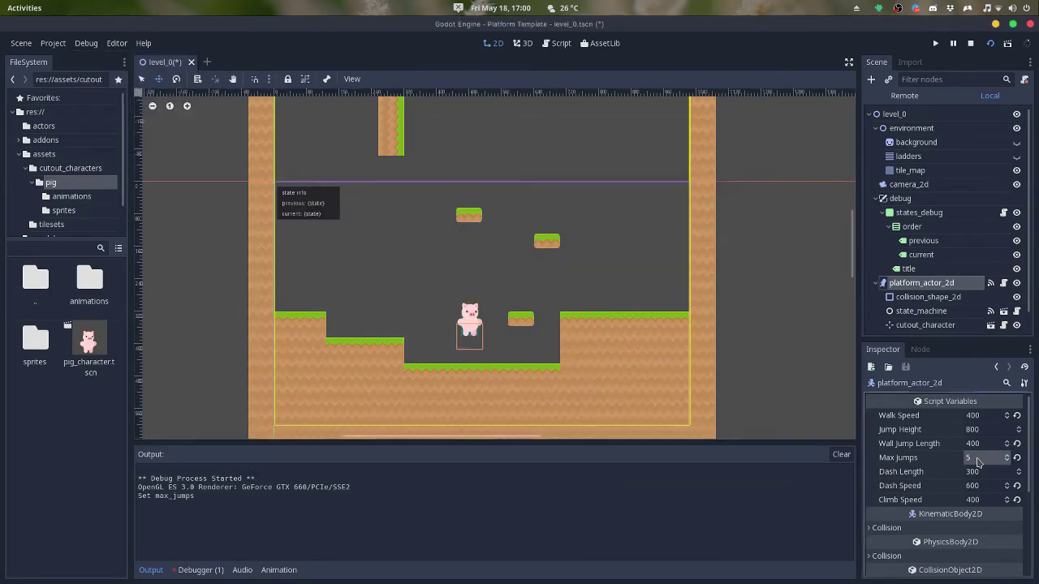
text(1)
key(Return)
key(super)
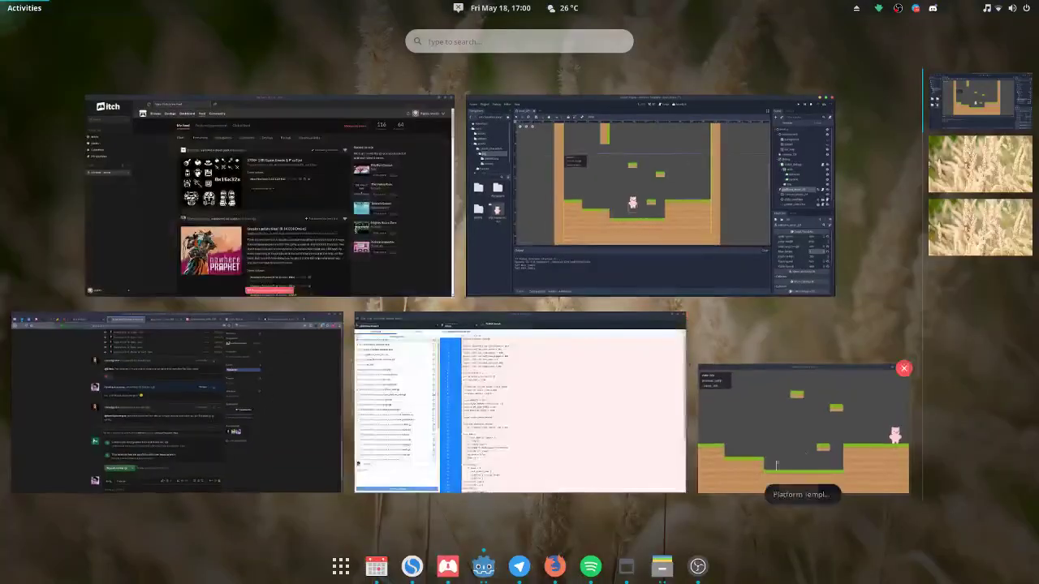
click(800, 428)
key(space)
key(space)
key(space)
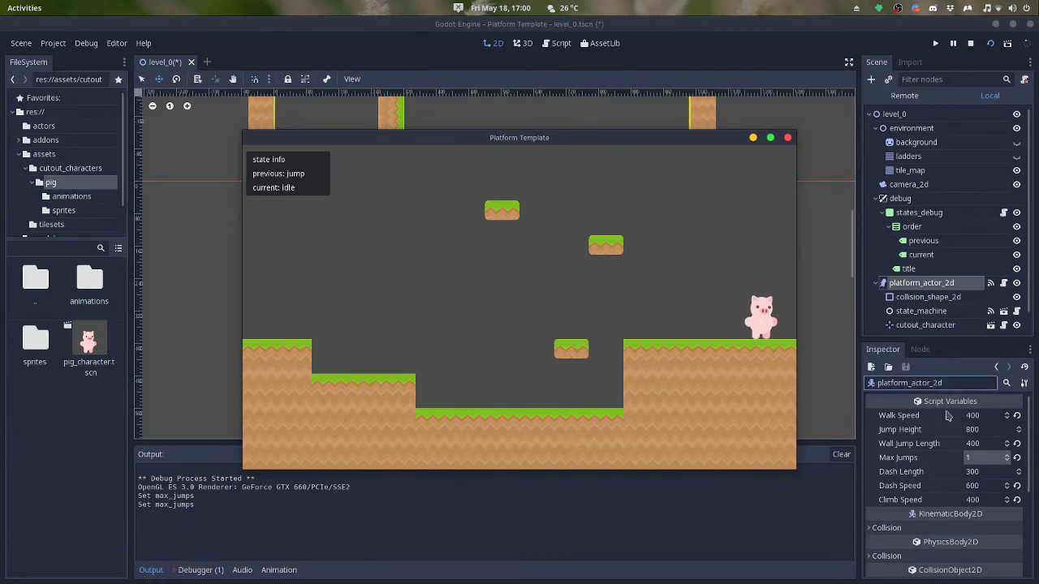
- Restore Max Jumps to 2
click(977, 458)
text(2)
key(Return)
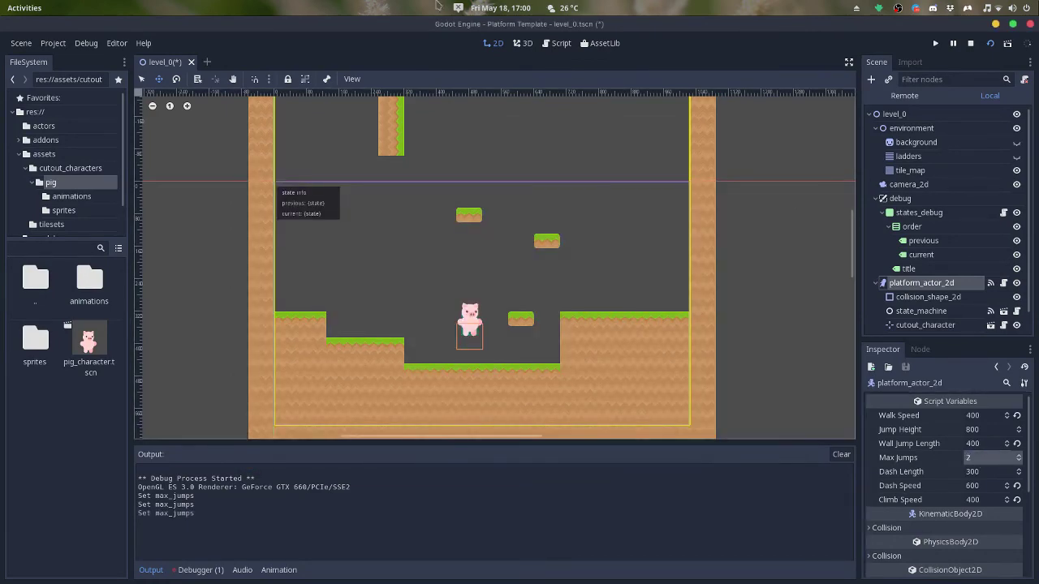
key(super)
- Jump the pig to the tall left wall, wall-slide and wall-jump past its top
click(868, 430)
key(Left)
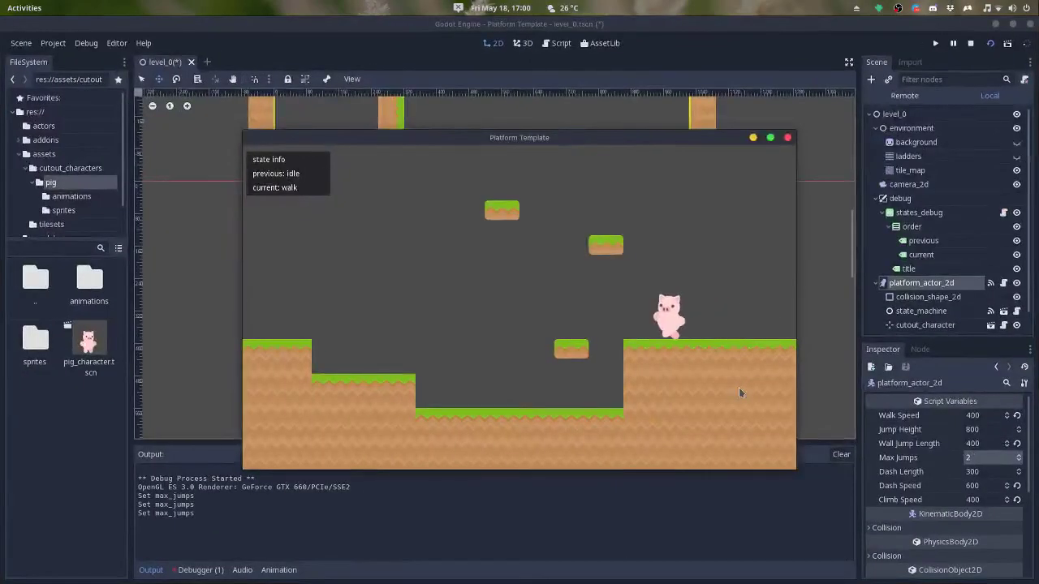
key(space)
key(space)
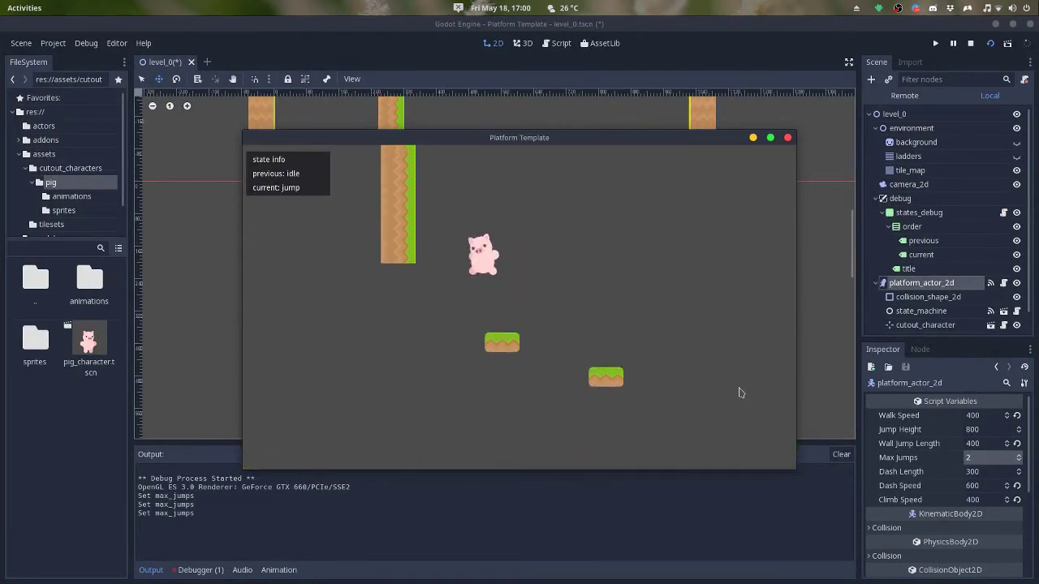
key(Left)
key(space)
key(space)
key(space)
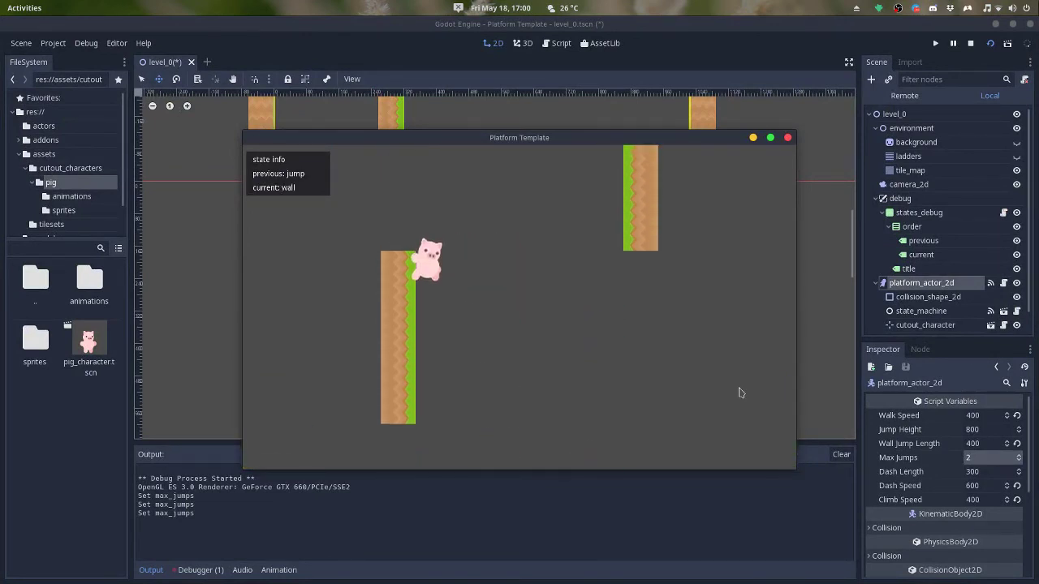
key(space)
key(space)
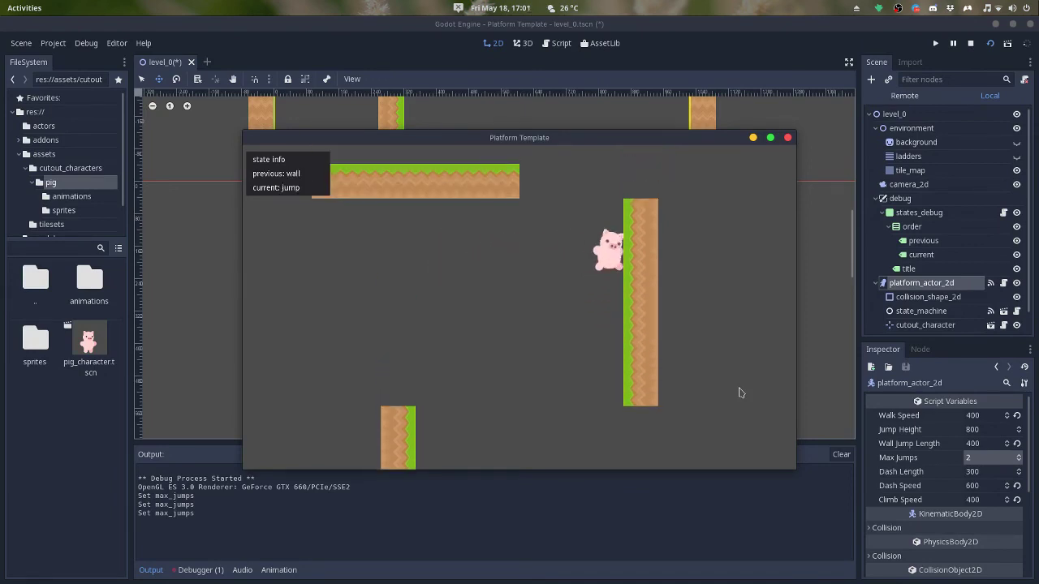
key(Left)
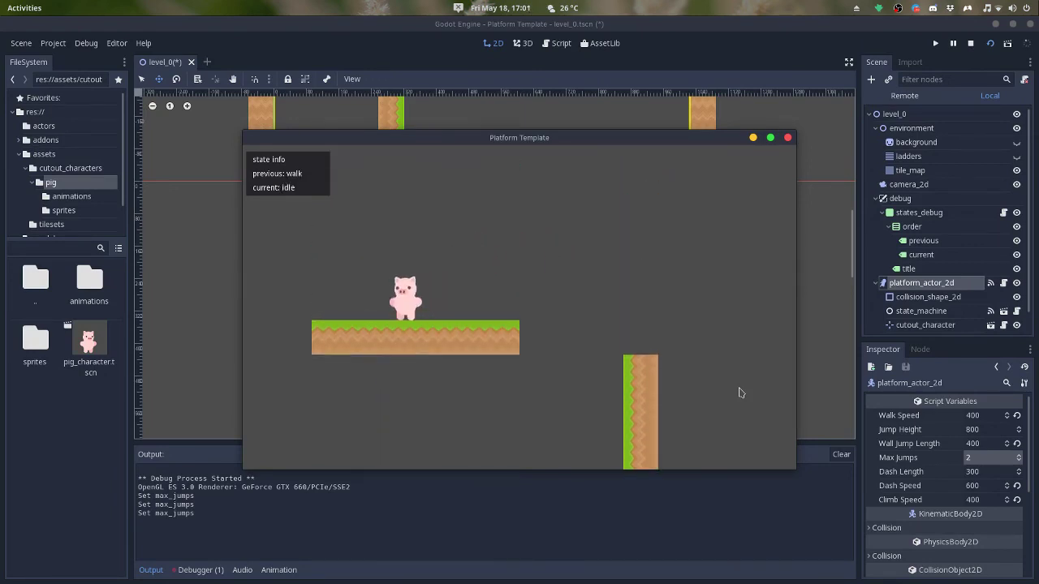
- Run the pig right along the platform and hop onto the small platforms
key(Right)
key(space)
key(Right)
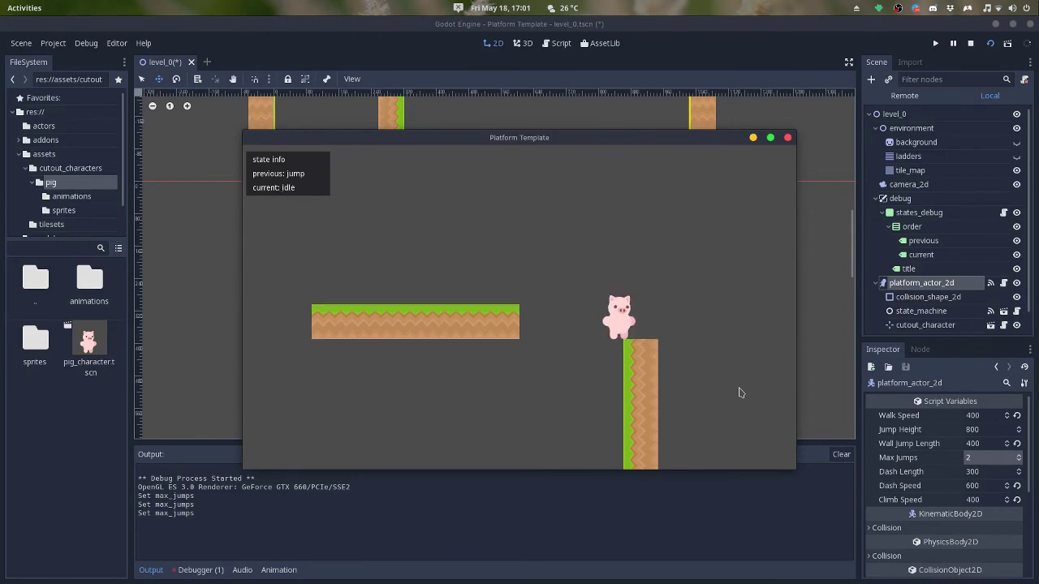
key(space)
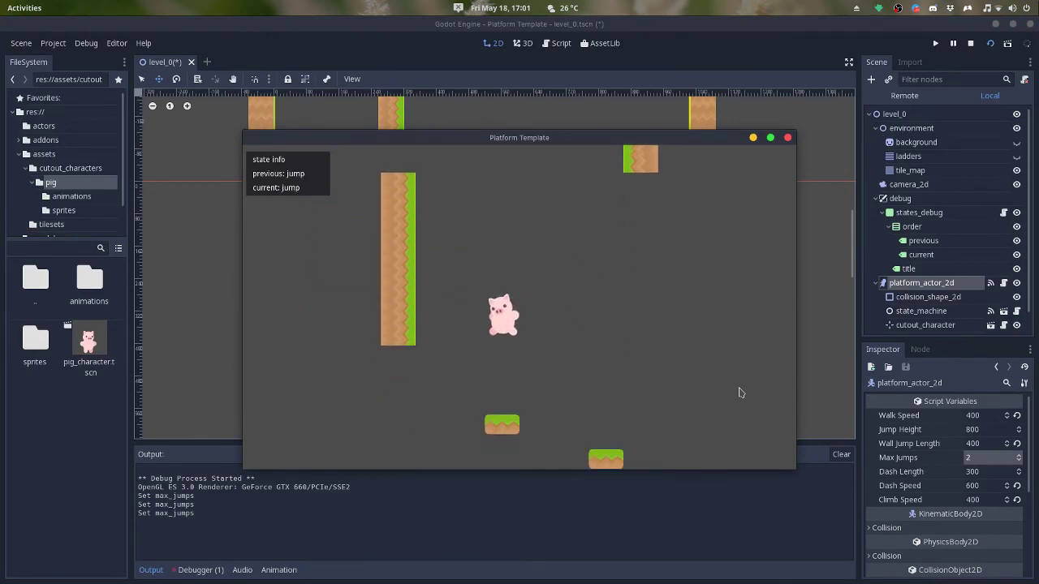
key(Right)
key(space)
- Jump the pig between the middle and high platforms, landing on the lower left step
key(Left)
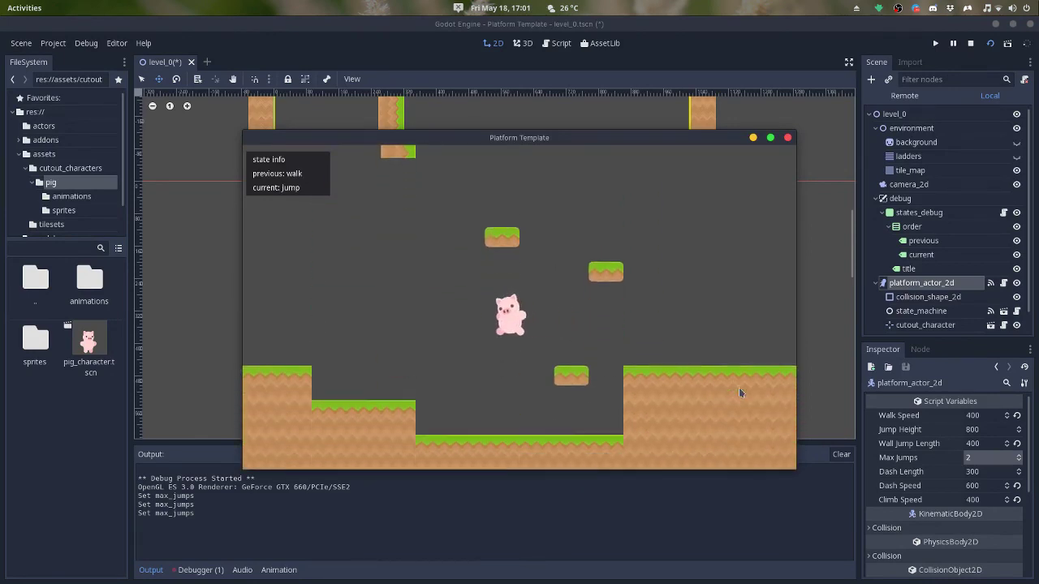
key(space)
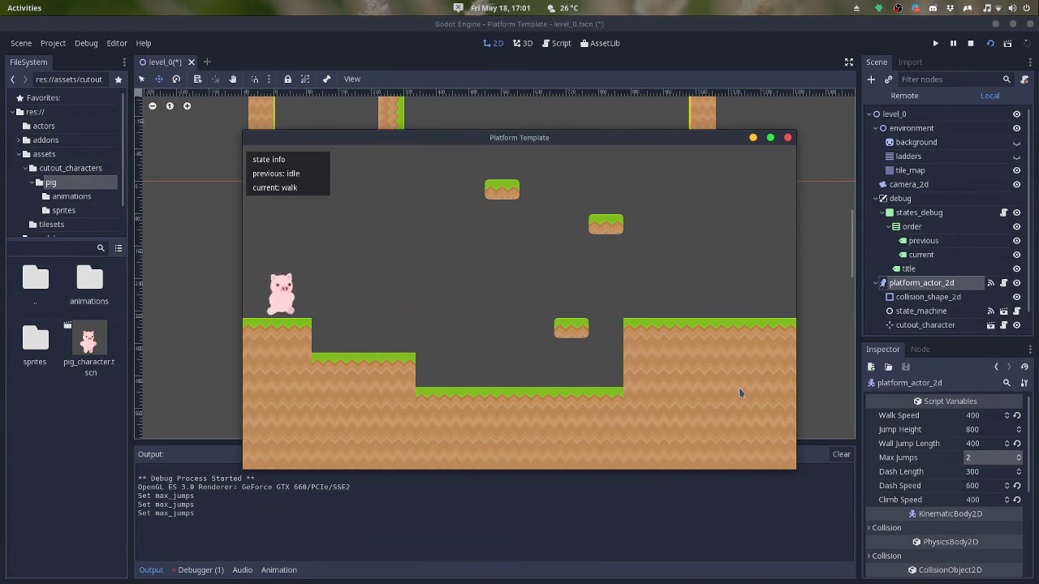
key(Right)
key(space)
key(space)
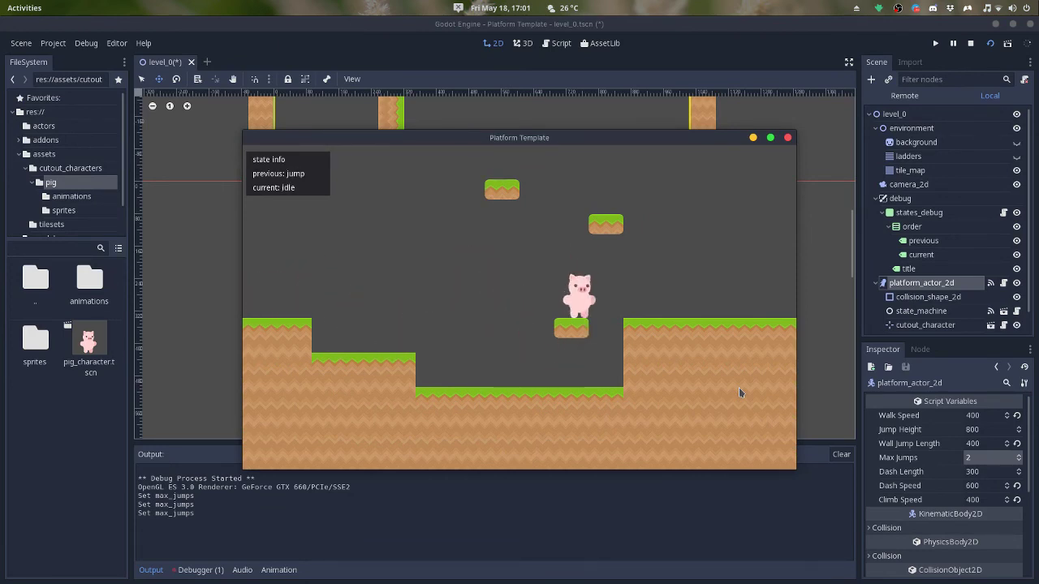
key(Right)
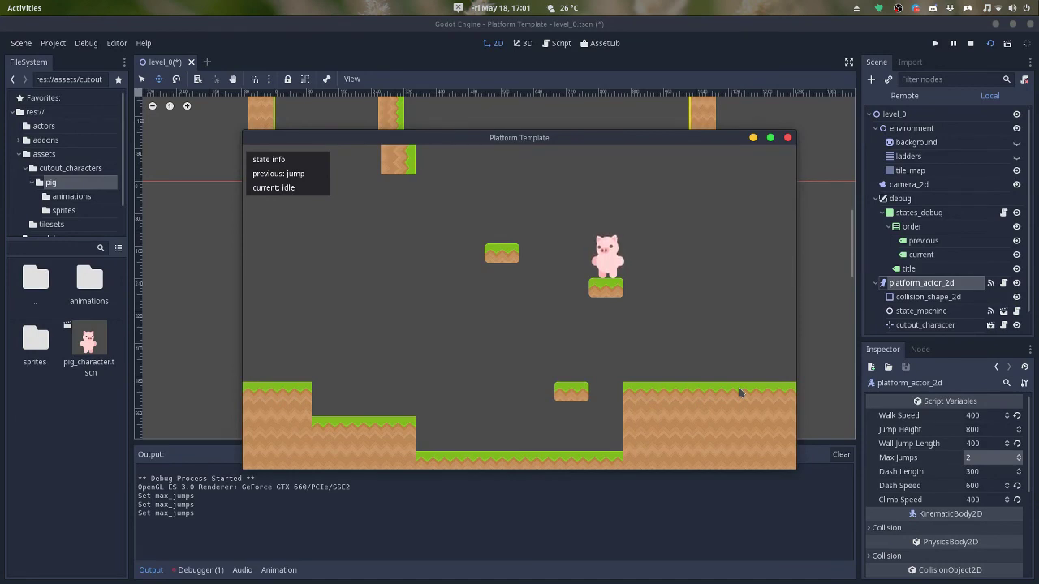
key(Left)
key(space)
key(Left)
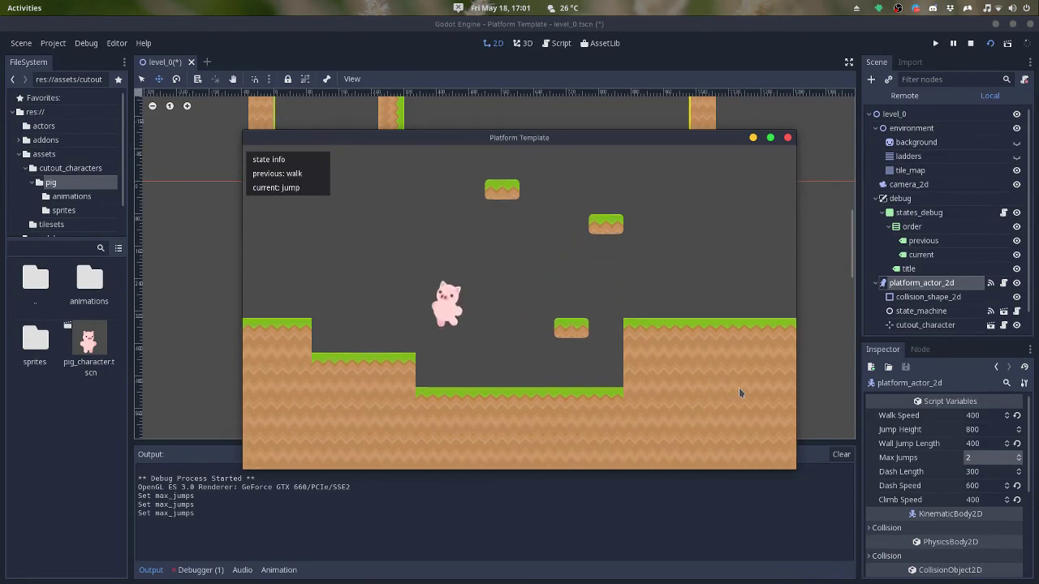
key(Right)
key(space)
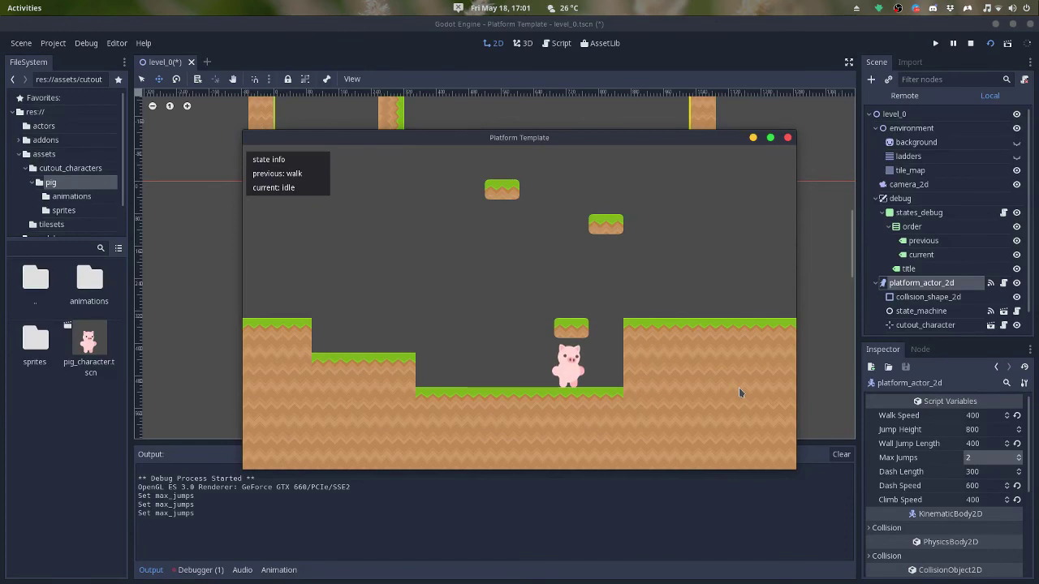